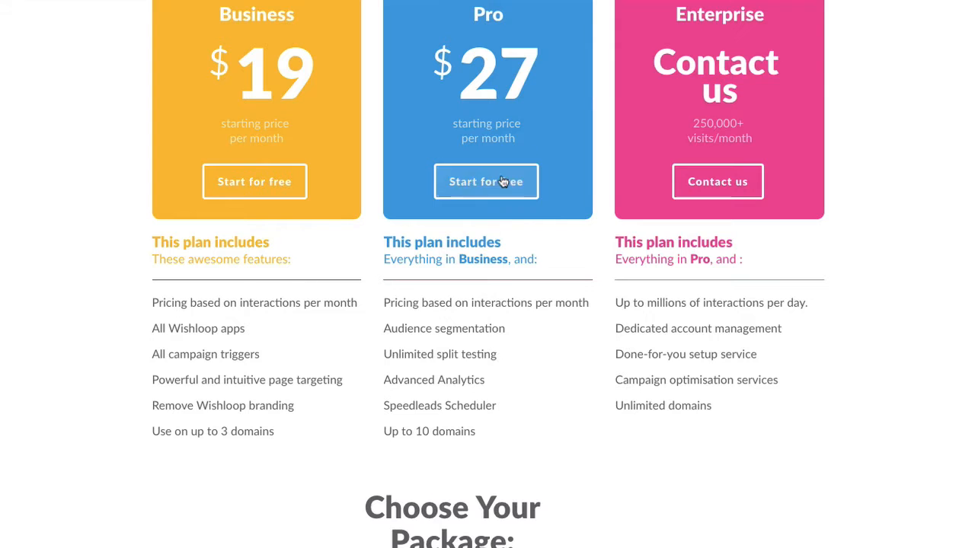
Step: Review the Business, Pro and Enterprise plan prices and features down to the package chooser
scroll(505, 180, up, 1)
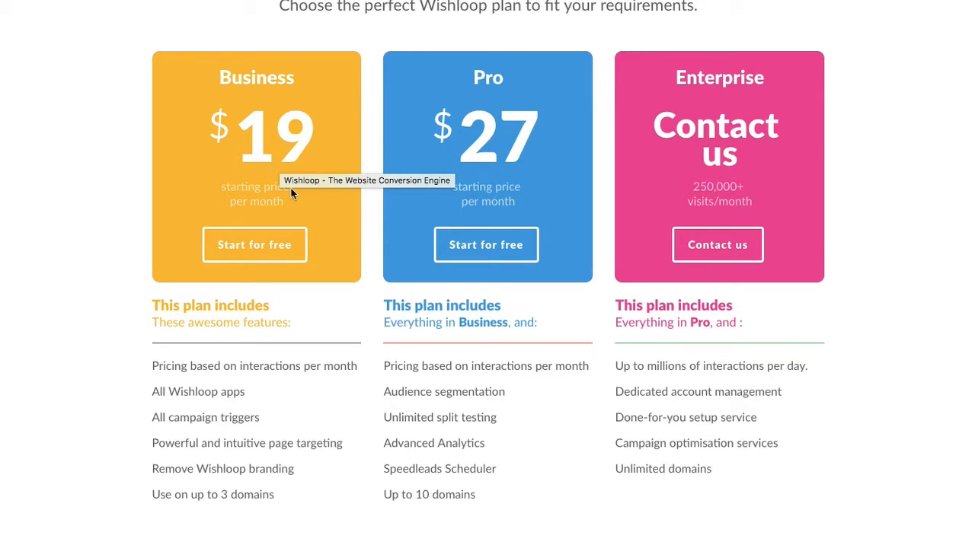
scroll(299, 190, down, 2)
scroll(299, 191, up, 1)
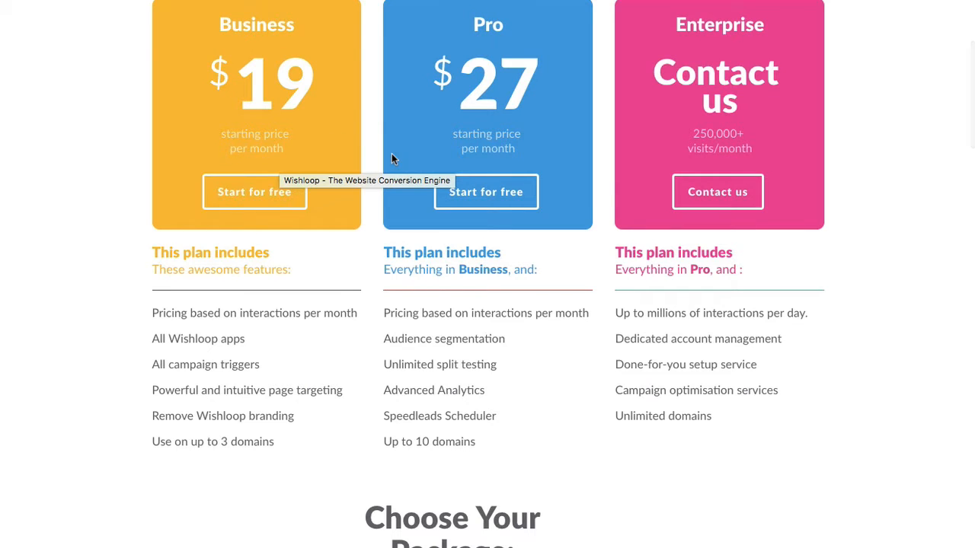
scroll(391, 153, down, 2)
scroll(392, 158, down, 3)
scroll(393, 158, down, 3)
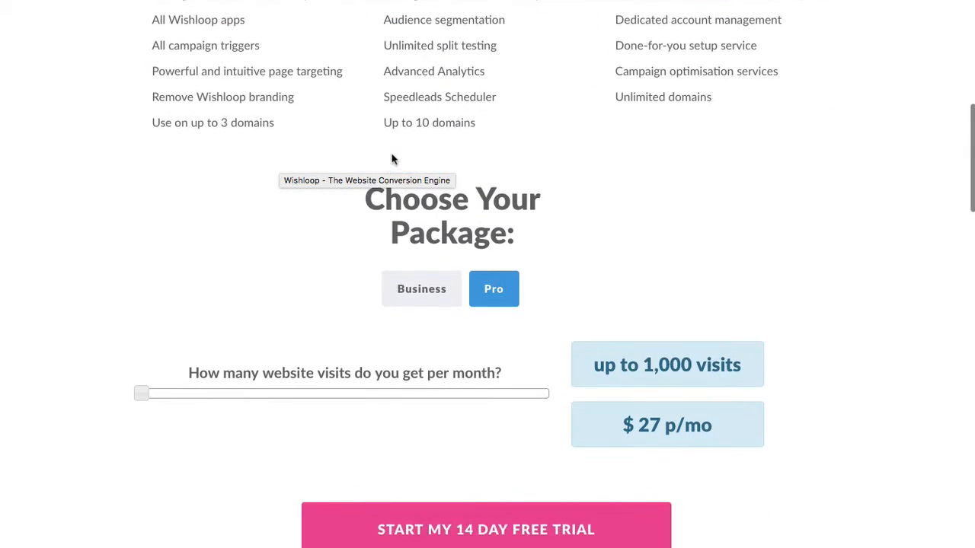
Step: Check the Pro package price for up to 25,000 website visits per month
scroll(377, 188, up, 2)
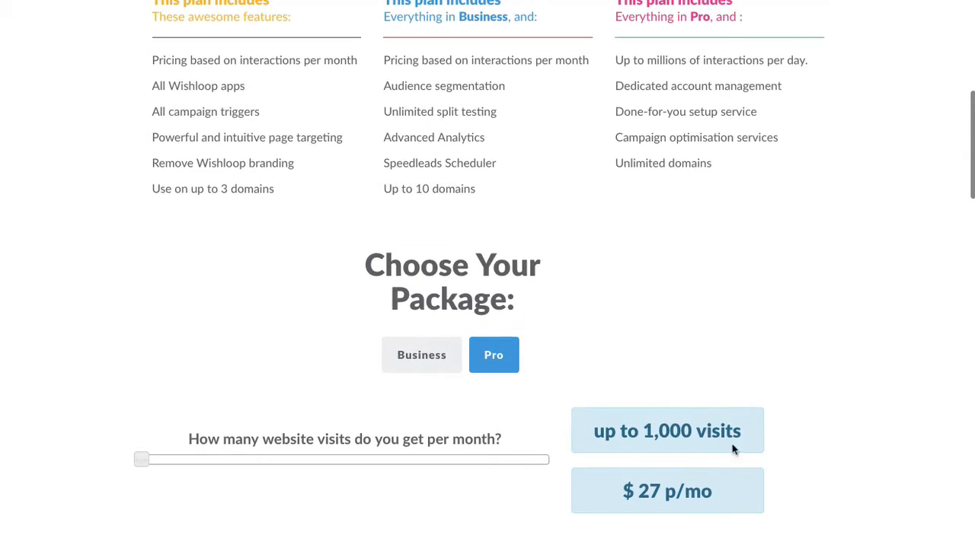
drag(141, 460, 313, 447)
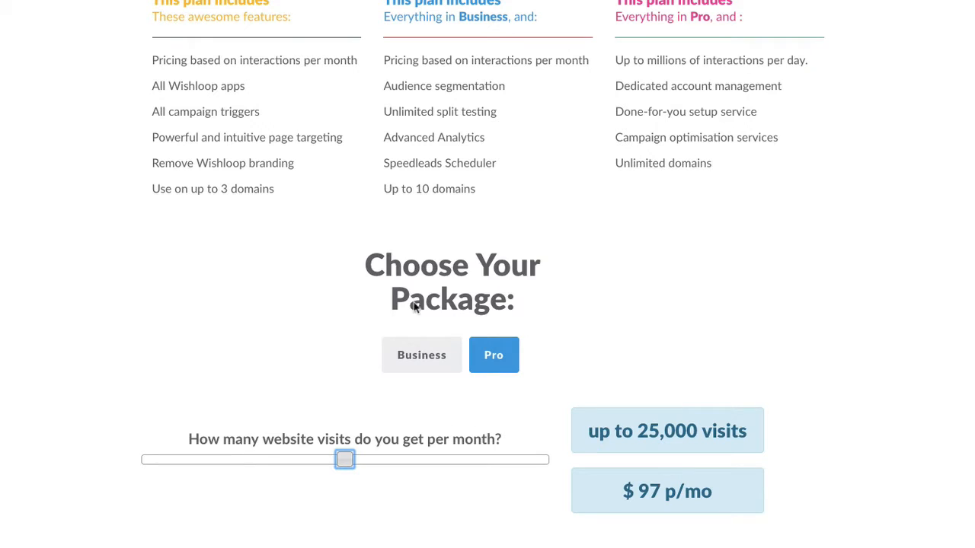
scroll(326, 206, up, 1)
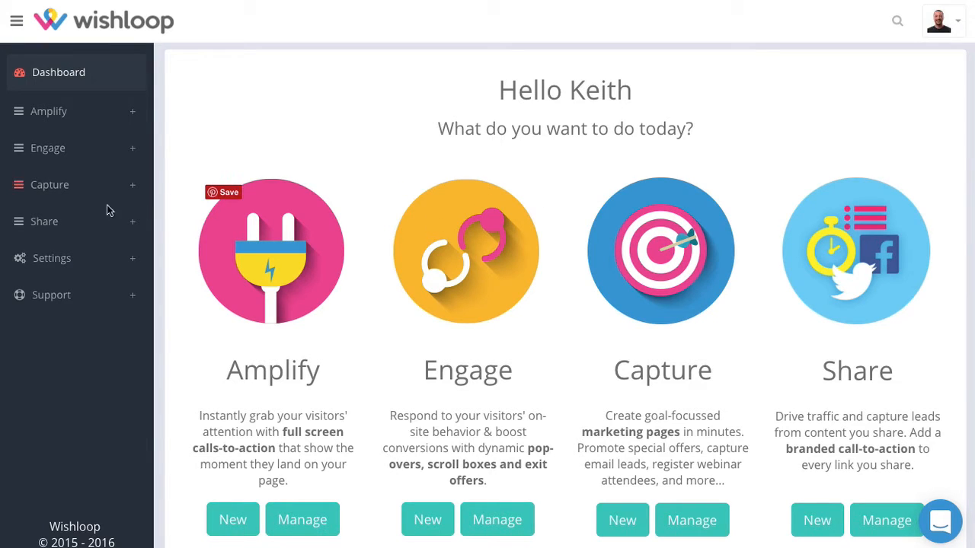
Step: Open the installation settings and review the WordPress and Universal integration options
click(64, 260)
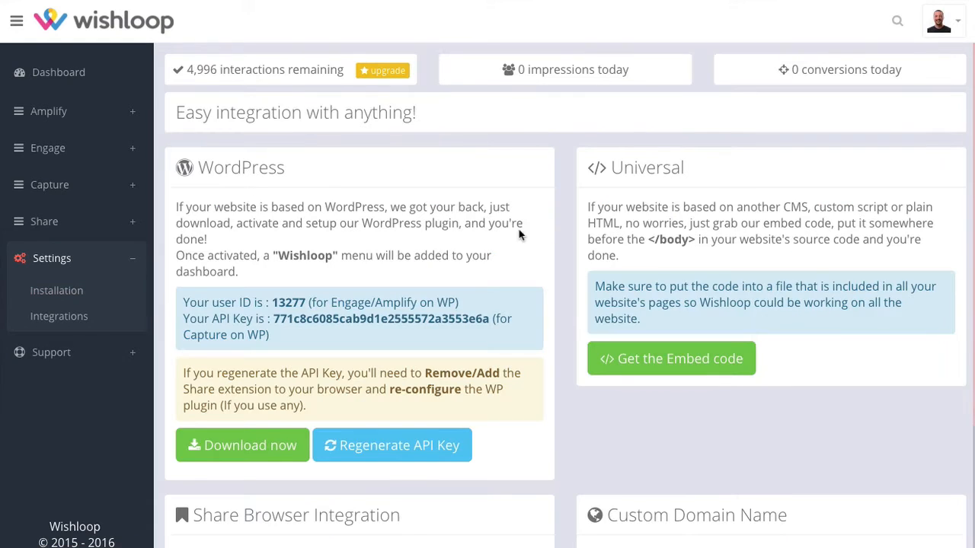
scroll(562, 240, down, 2)
scroll(563, 240, up, 2)
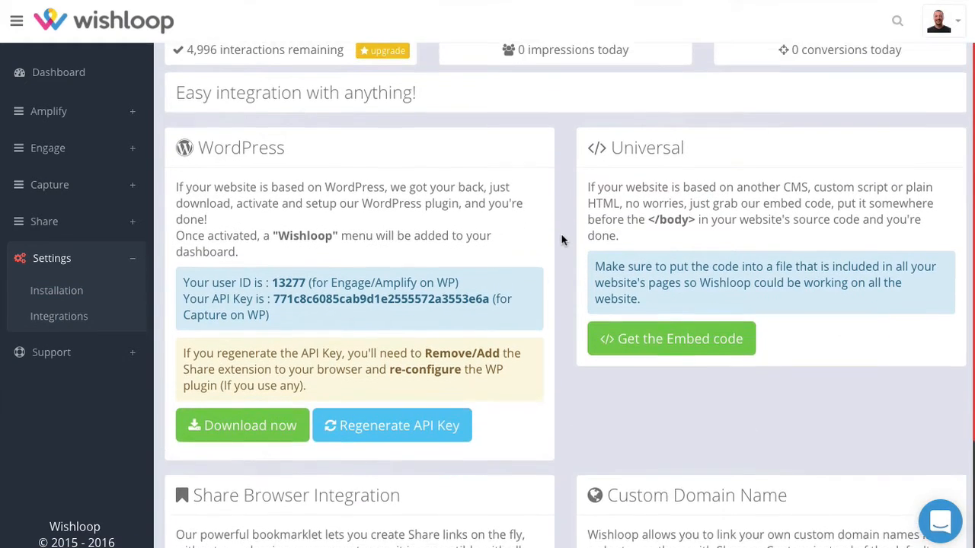
scroll(562, 240, down, 2)
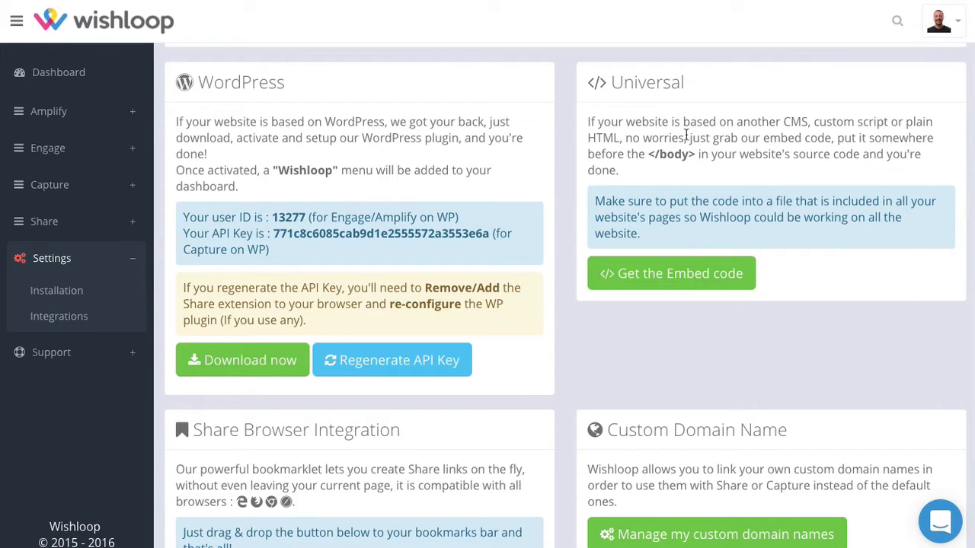
scroll(678, 135, down, 1)
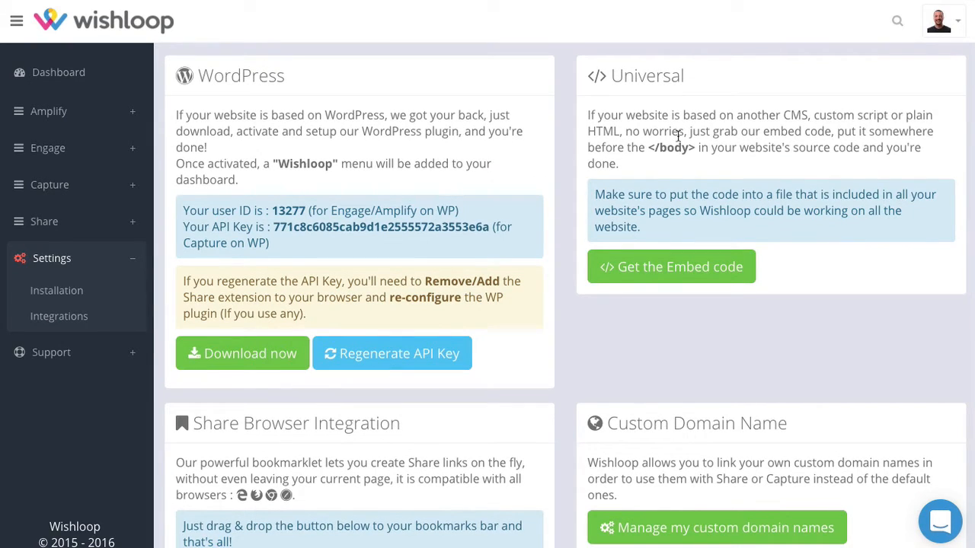
Step: View the Universal embed code for the website and close it again
click(659, 259)
scroll(458, 146, down, 1)
scroll(446, 168, up, 1)
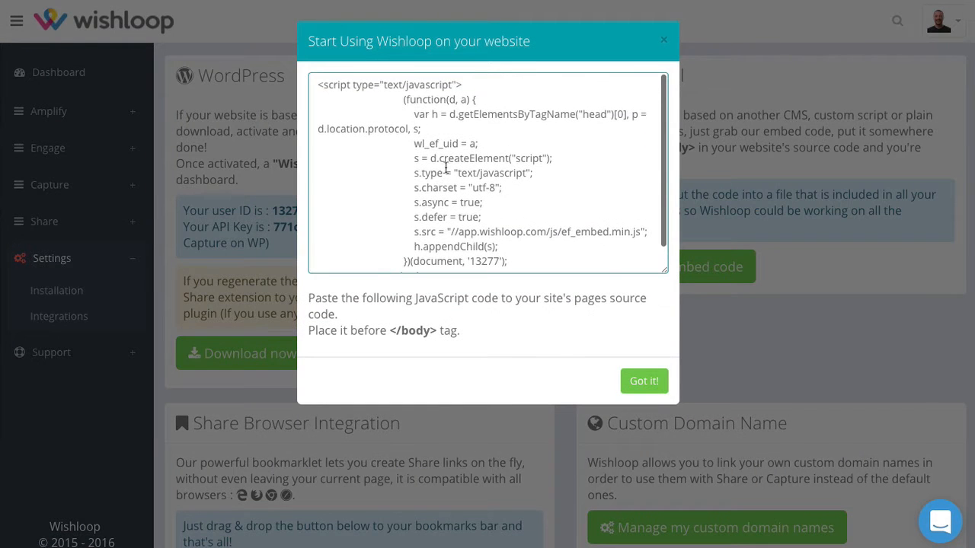
click(665, 41)
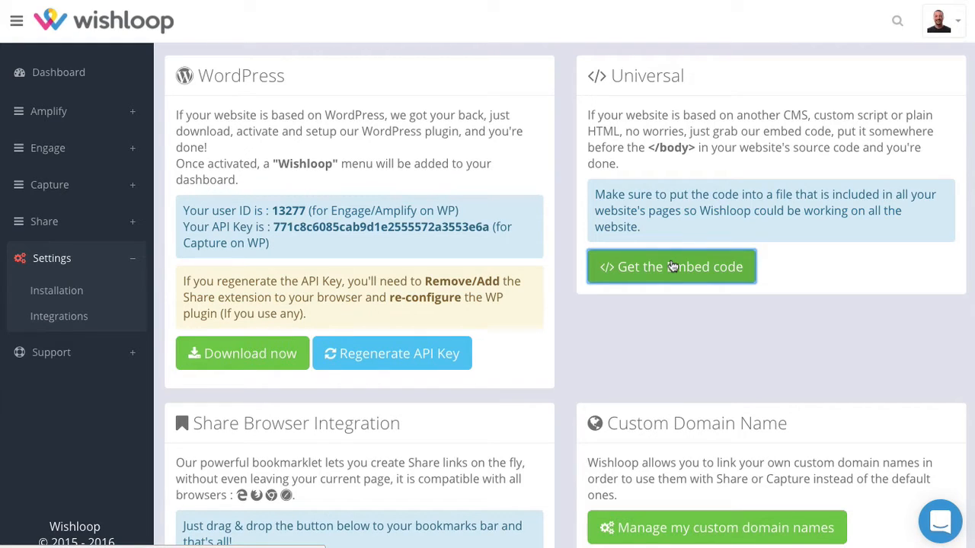
scroll(672, 266, up, 1)
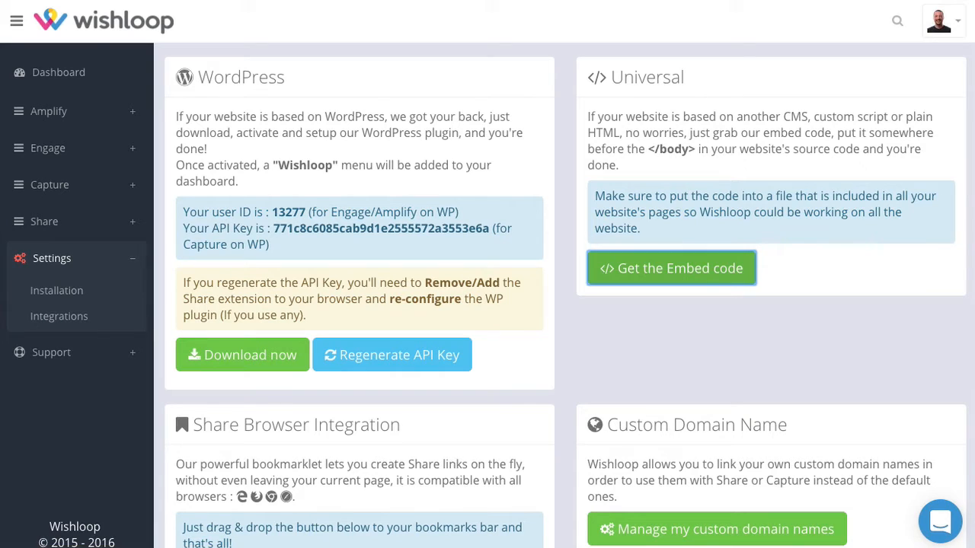
Step: Open the gallery for a new Engage campaign and browse the Collect email, Social, Promotion, Niche and Segment designs
click(99, 152)
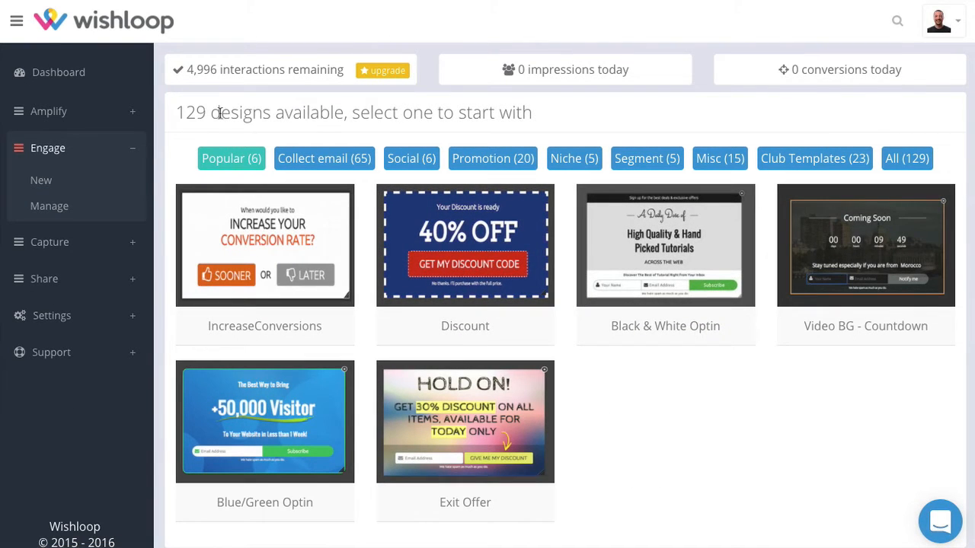
scroll(365, 132, down, 1)
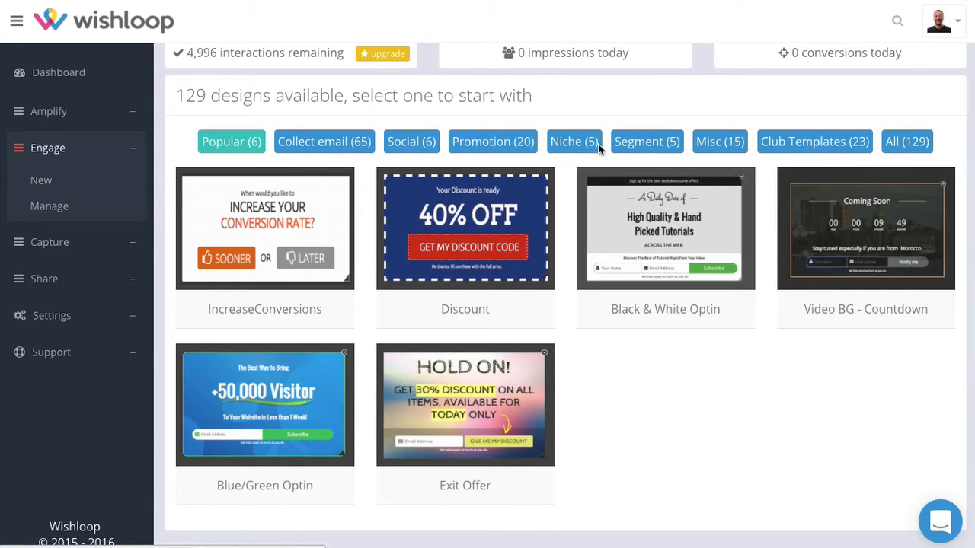
click(326, 143)
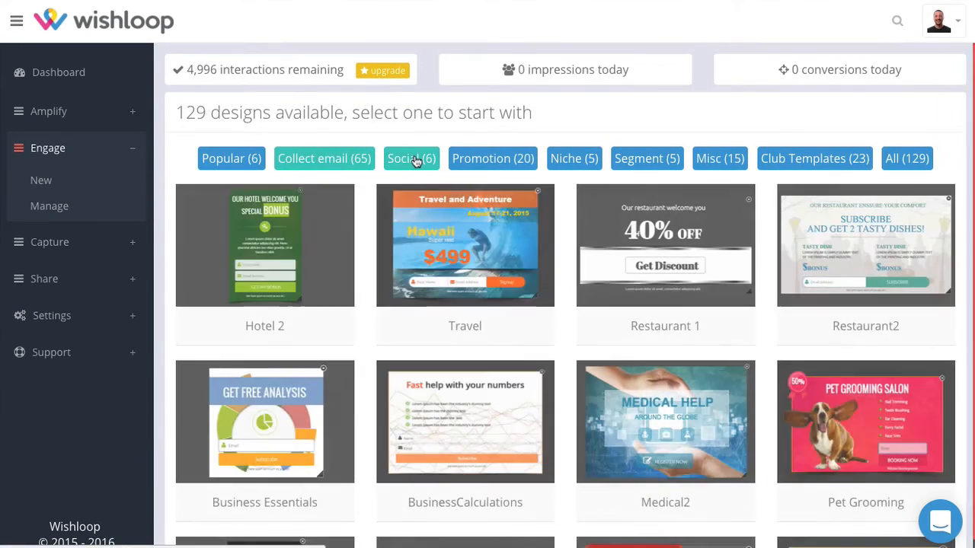
click(411, 141)
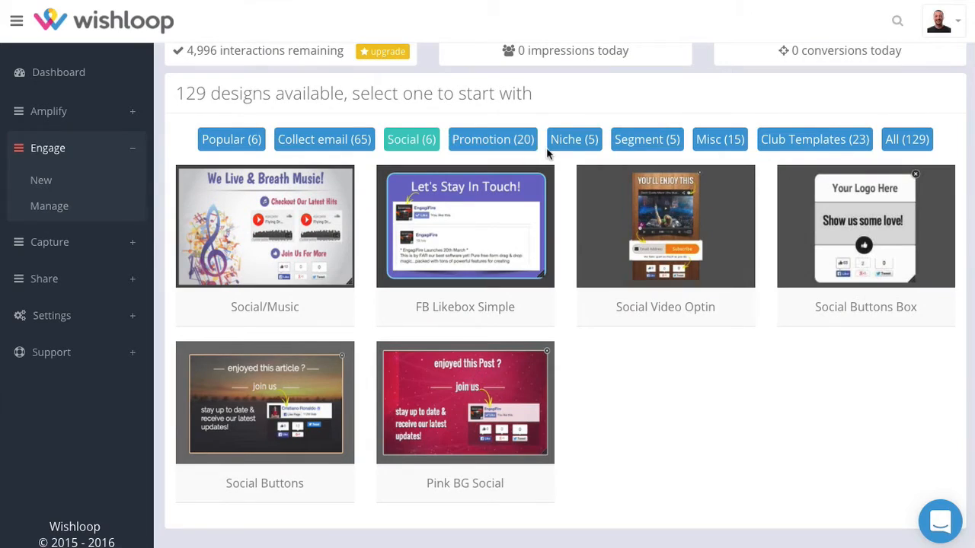
click(527, 141)
click(574, 158)
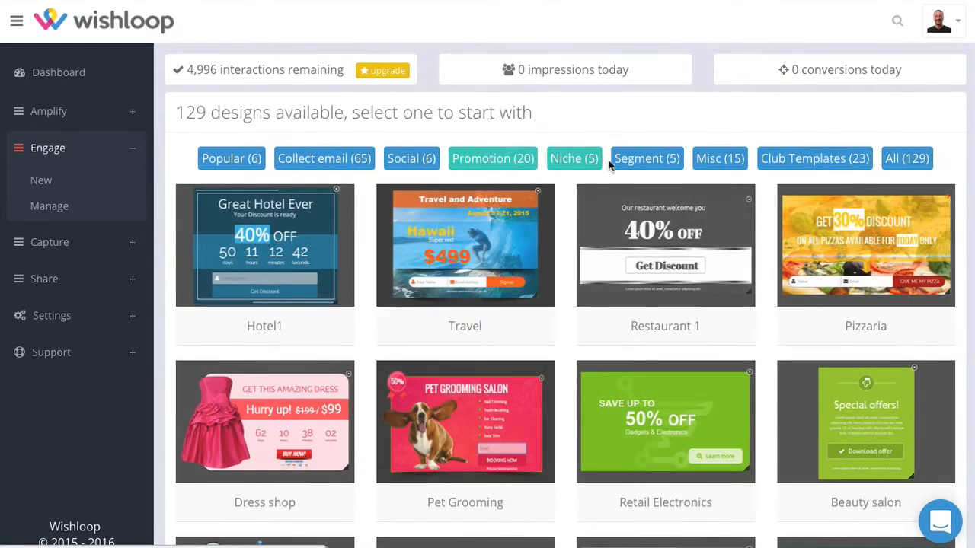
click(635, 158)
Step: Look through the Club Templates designs in the Engage gallery
click(816, 160)
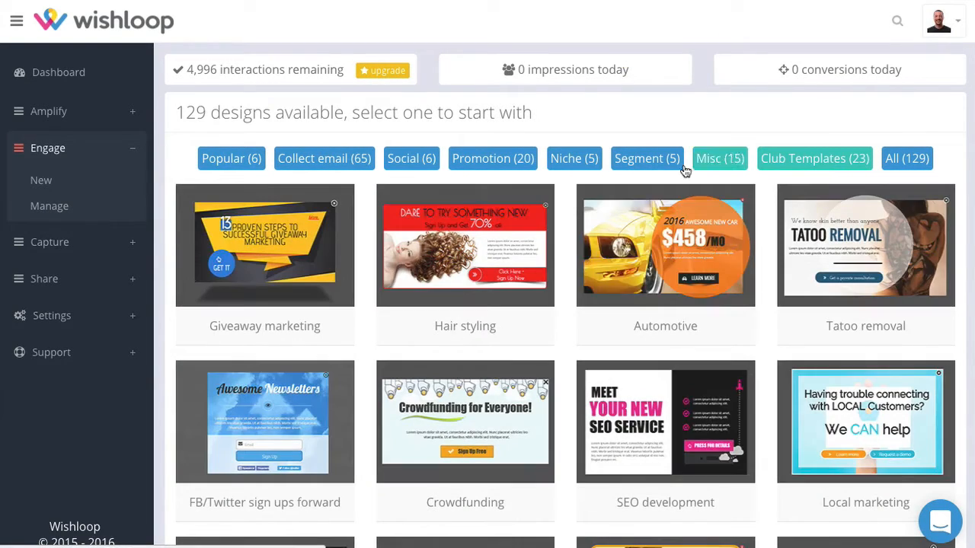
scroll(538, 246, down, 3)
scroll(537, 247, down, 10)
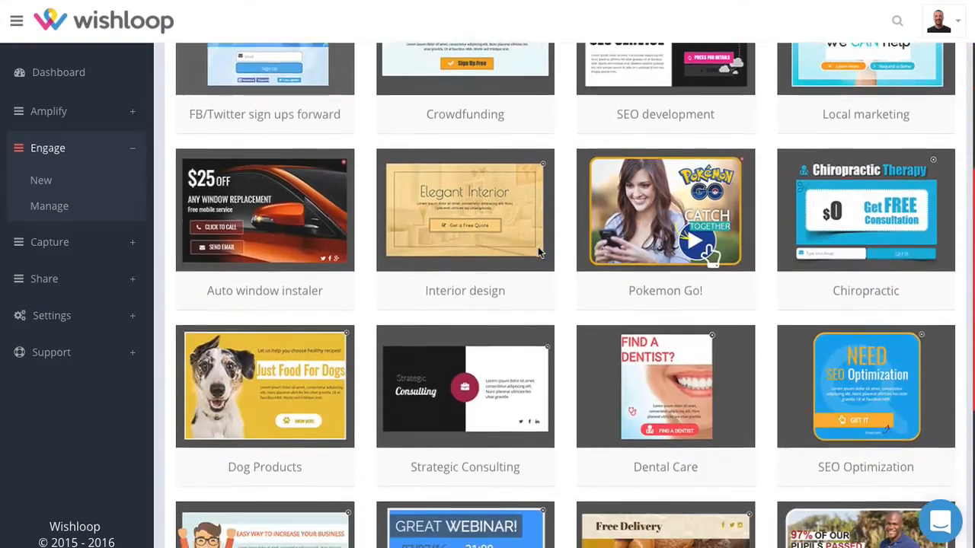
scroll(538, 247, up, 10)
scroll(538, 247, up, 3)
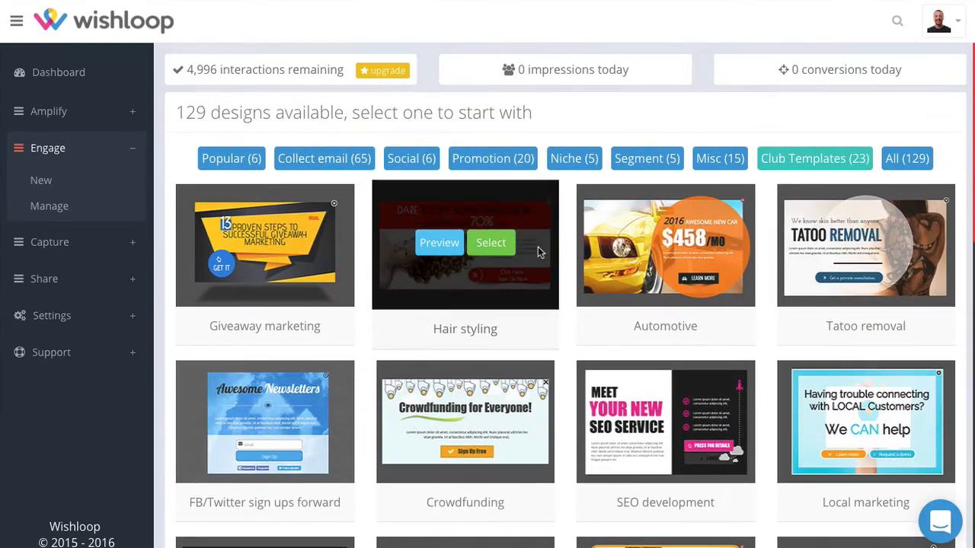
Step: Return to the Popular designs and open the IncreaseConversions template in the editor
click(232, 160)
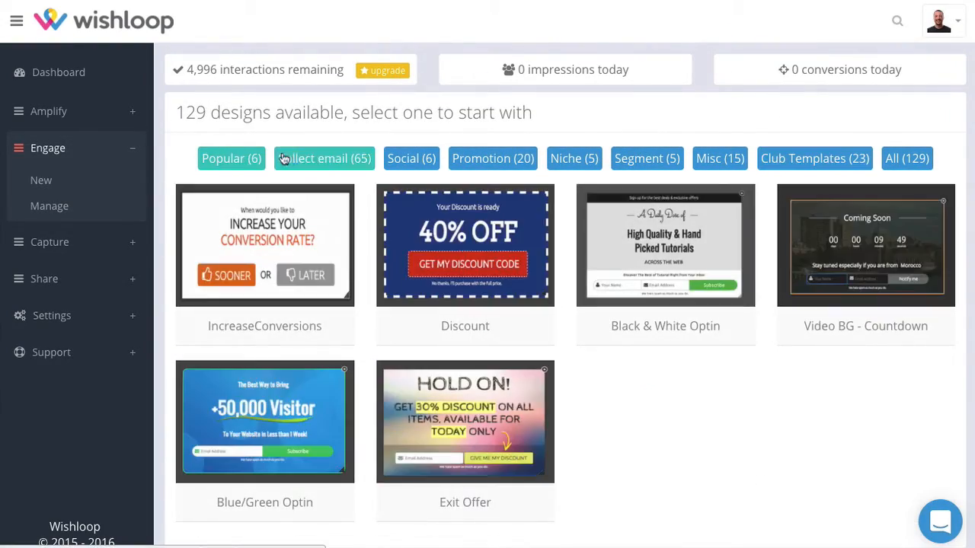
mouse_move(251, 243)
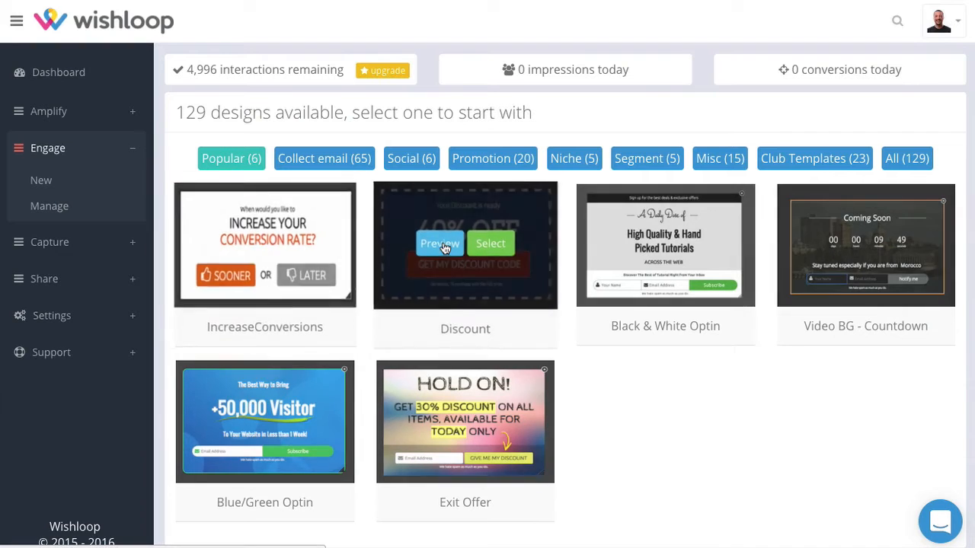
click(442, 244)
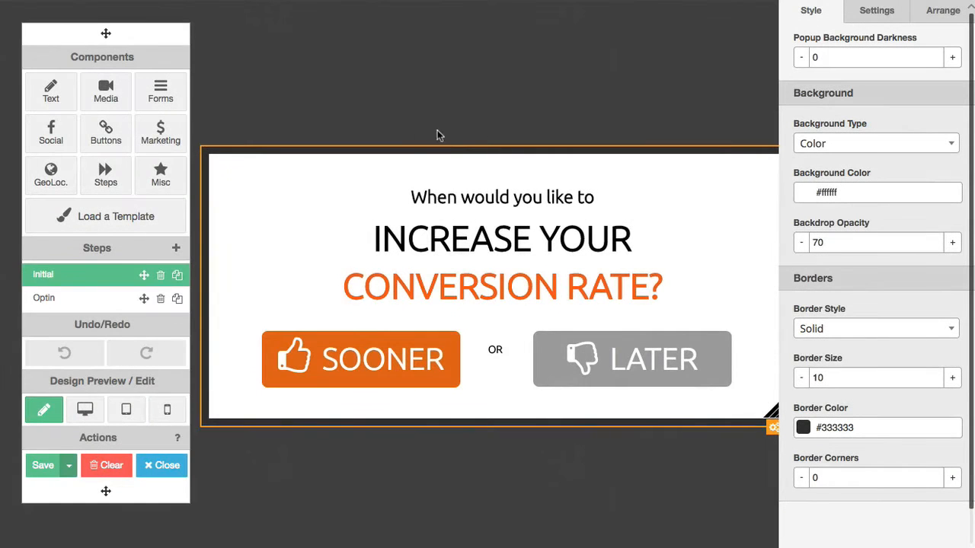
Step: Hide the style settings and compare the popup's Initial and Optin steps, finishing on Initial
click(764, 35)
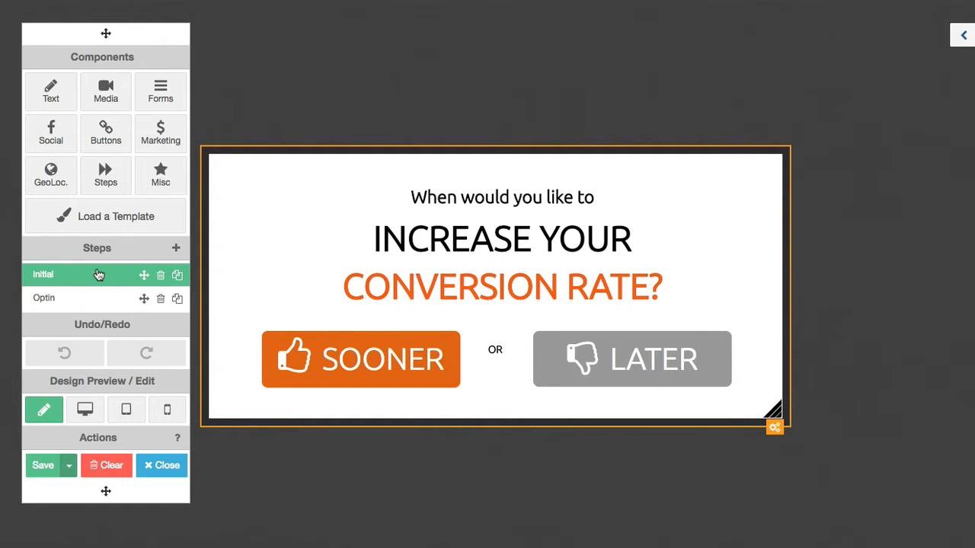
click(82, 302)
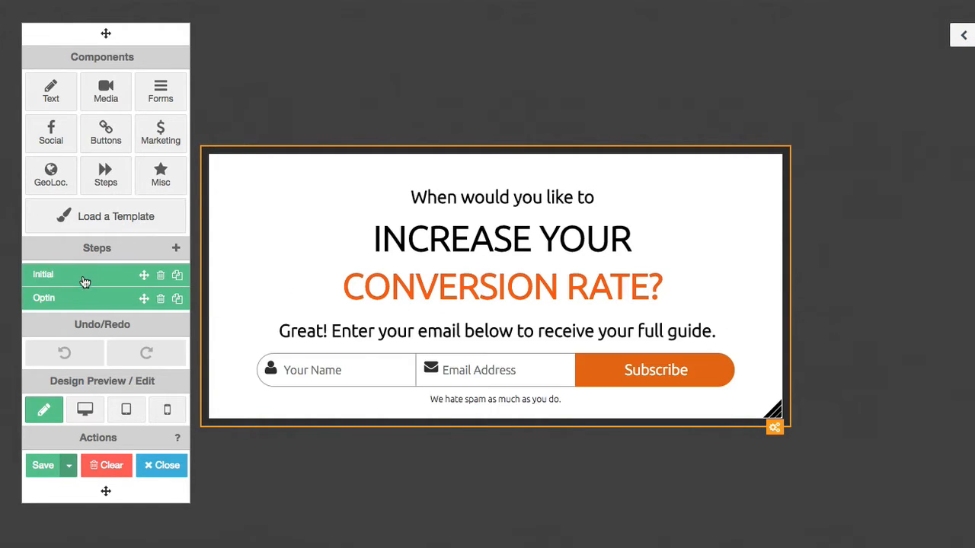
click(85, 275)
click(80, 301)
click(87, 275)
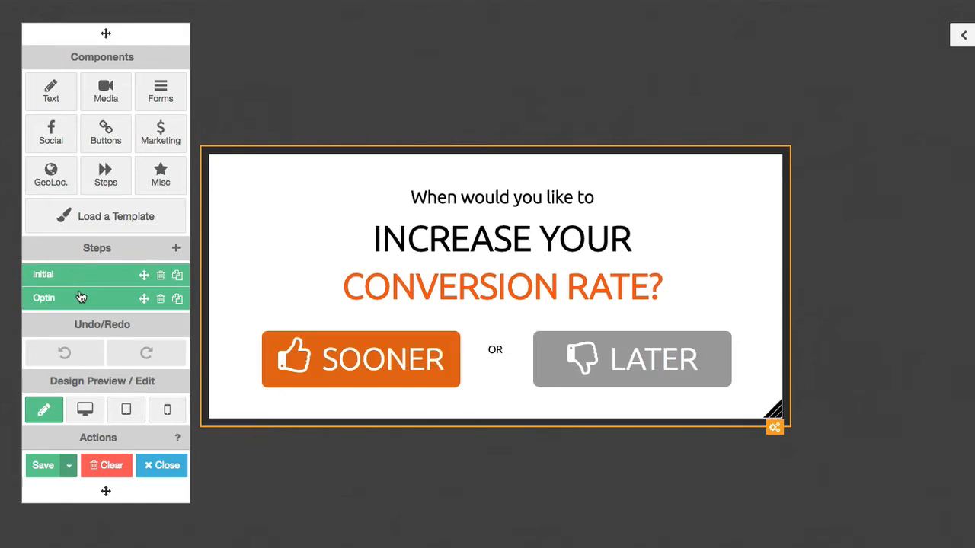
click(82, 298)
click(98, 278)
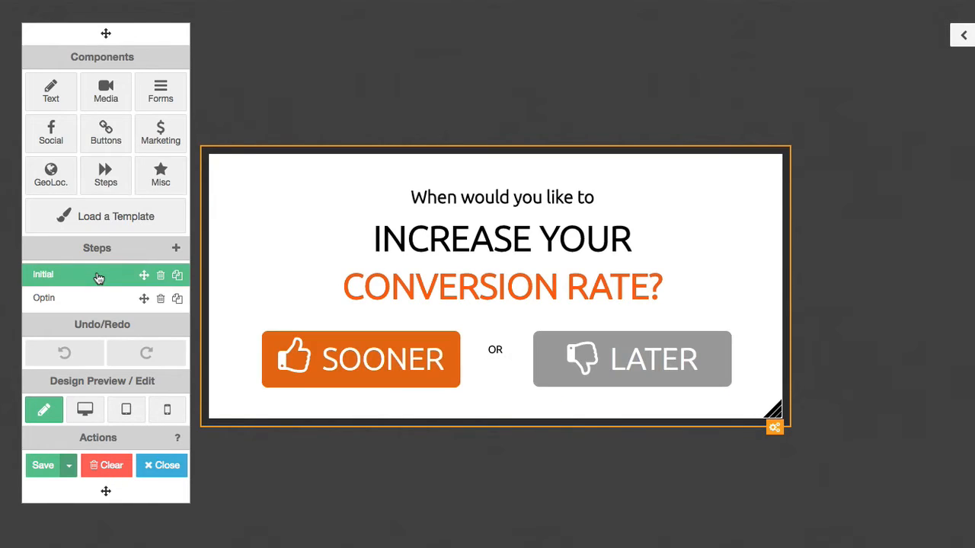
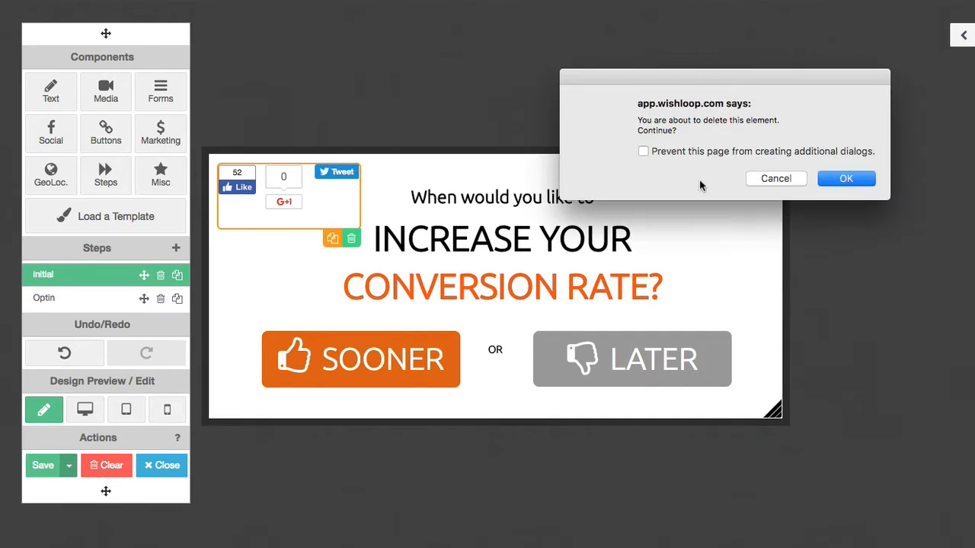
Step: Confirm deleting the social sharing element and place a Close Image just inside the popup's upper-right corner
click(845, 179)
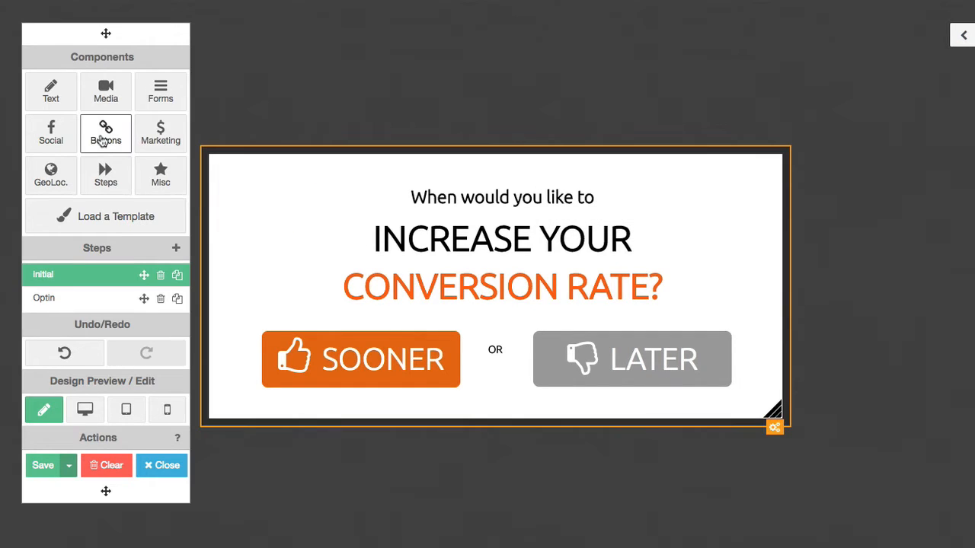
click(103, 142)
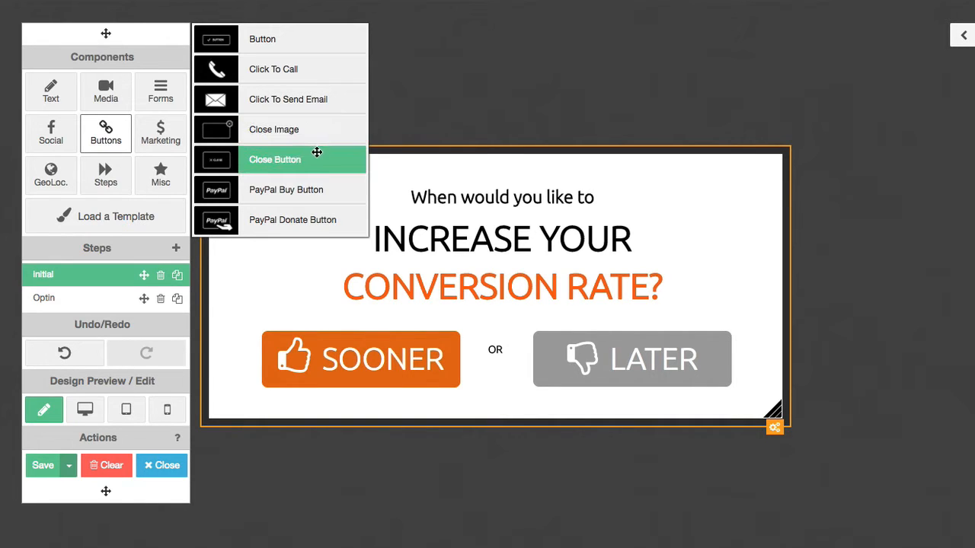
drag(274, 129, 754, 188)
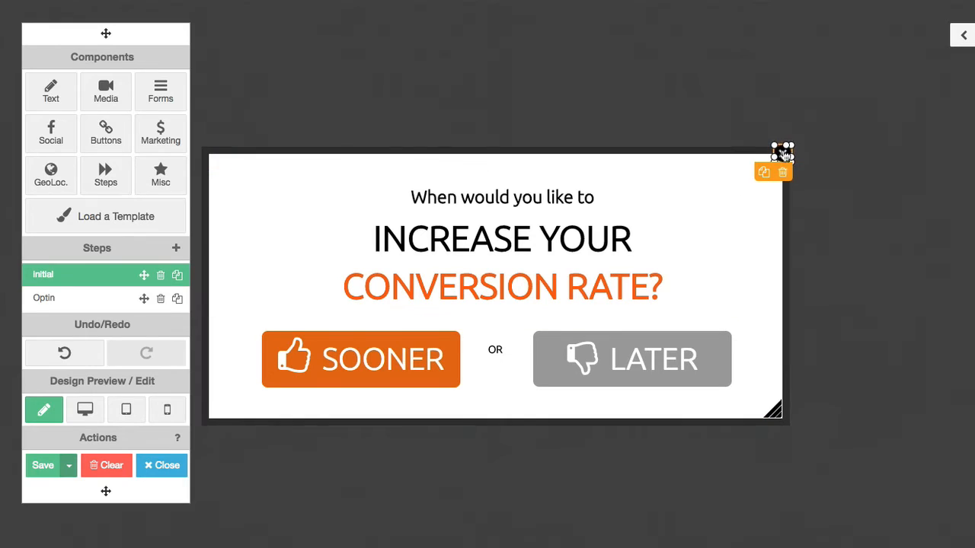
drag(785, 154, 765, 169)
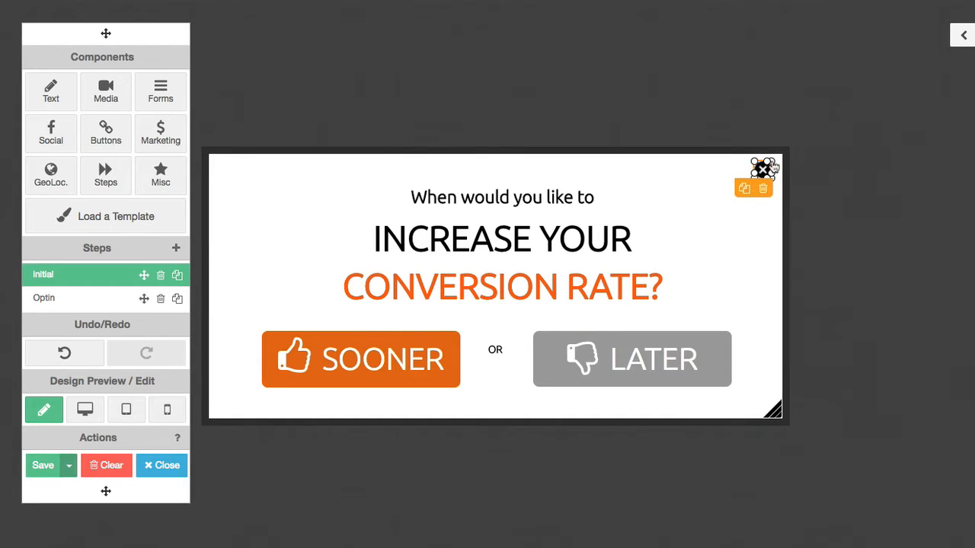
Step: Review the Close Image's settings and browse the library's Close Buttons images without replacing the current one
click(961, 36)
click(890, 16)
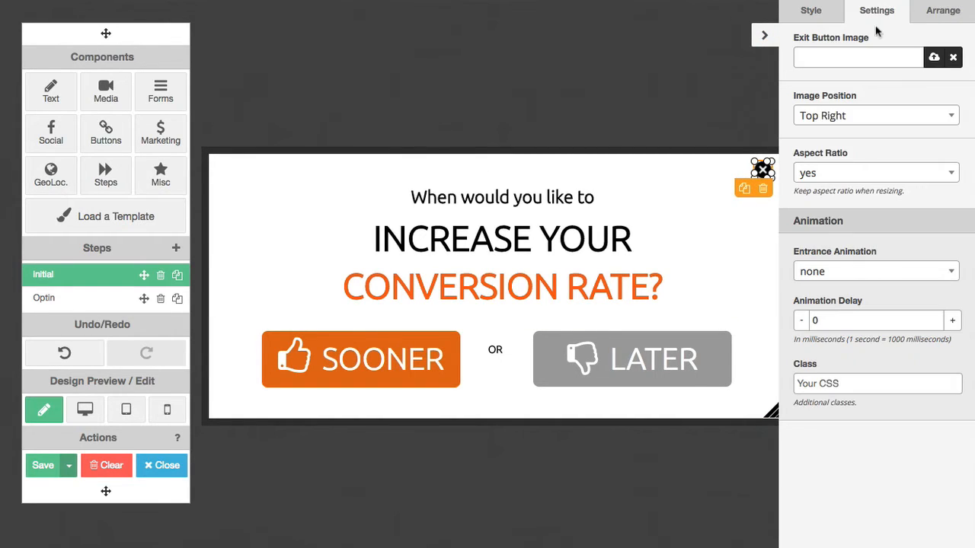
click(934, 57)
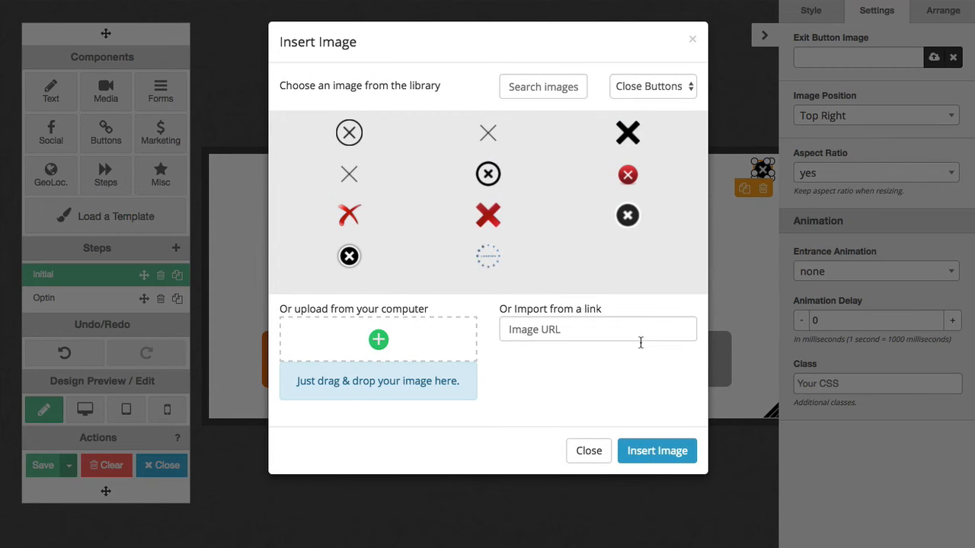
click(589, 451)
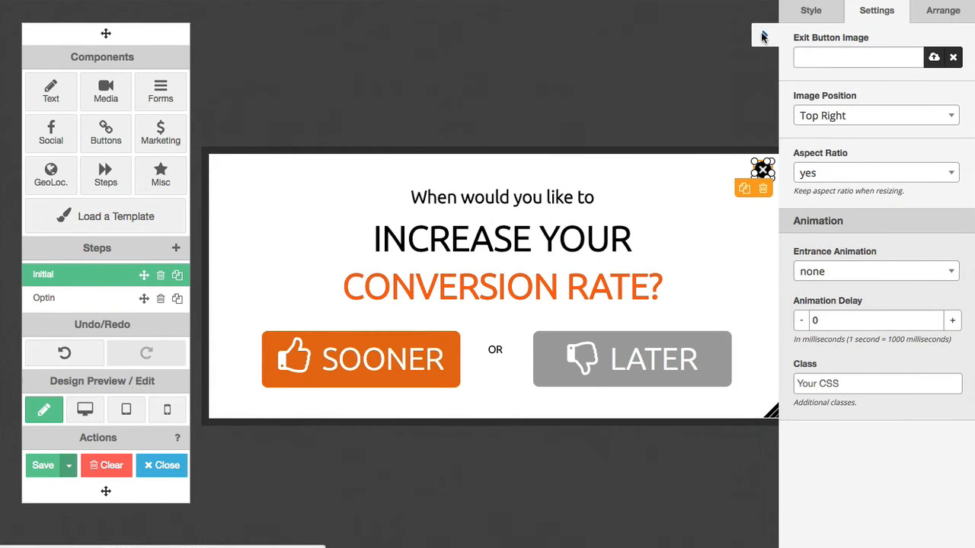
click(763, 38)
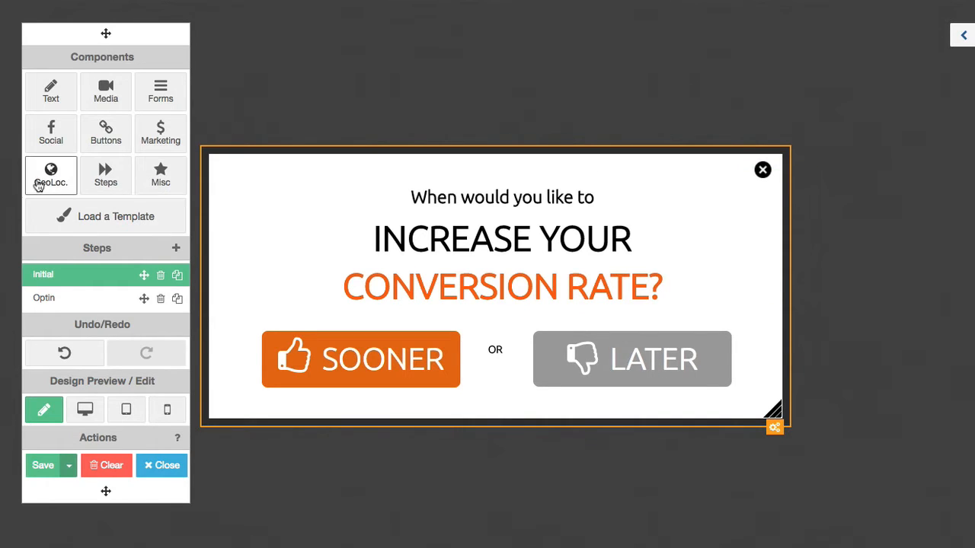
Step: Add an Amazon Widget over the left half of the popup's Initial step
click(115, 141)
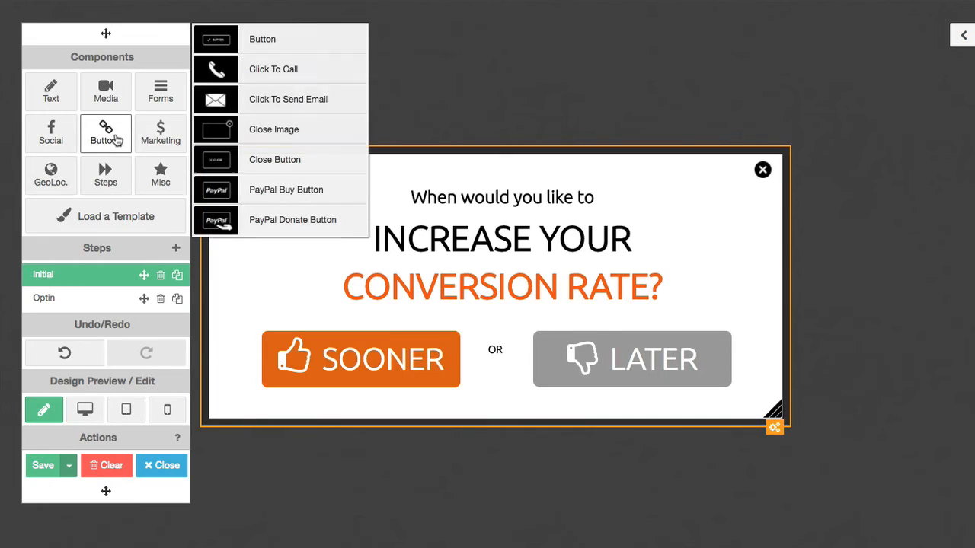
click(157, 143)
drag(313, 43, 462, 266)
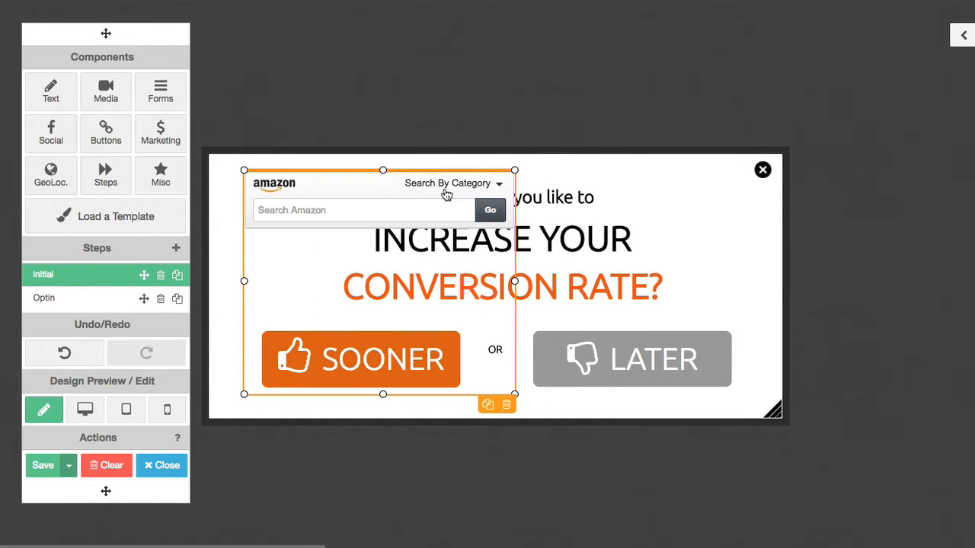
Step: Set the Amazon Widget's product category to DVD
click(963, 35)
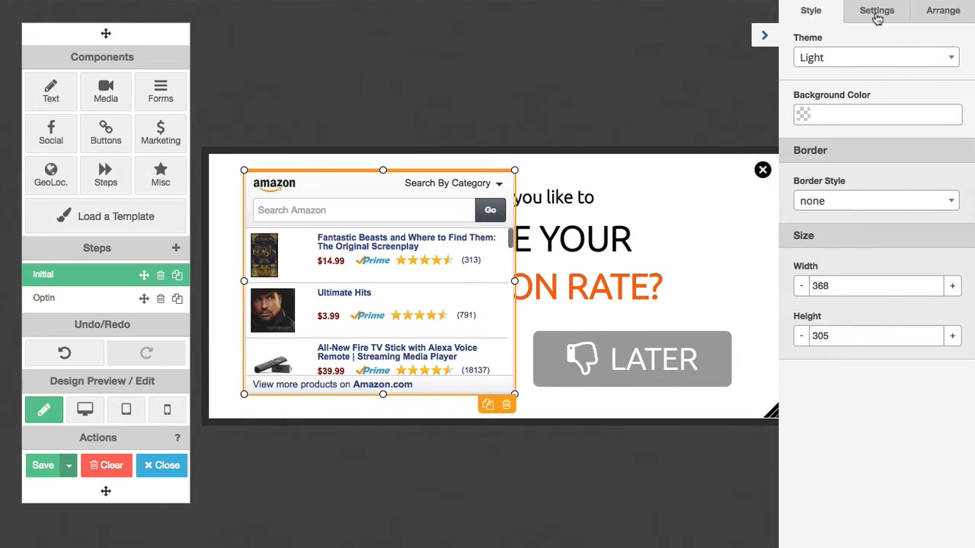
click(876, 20)
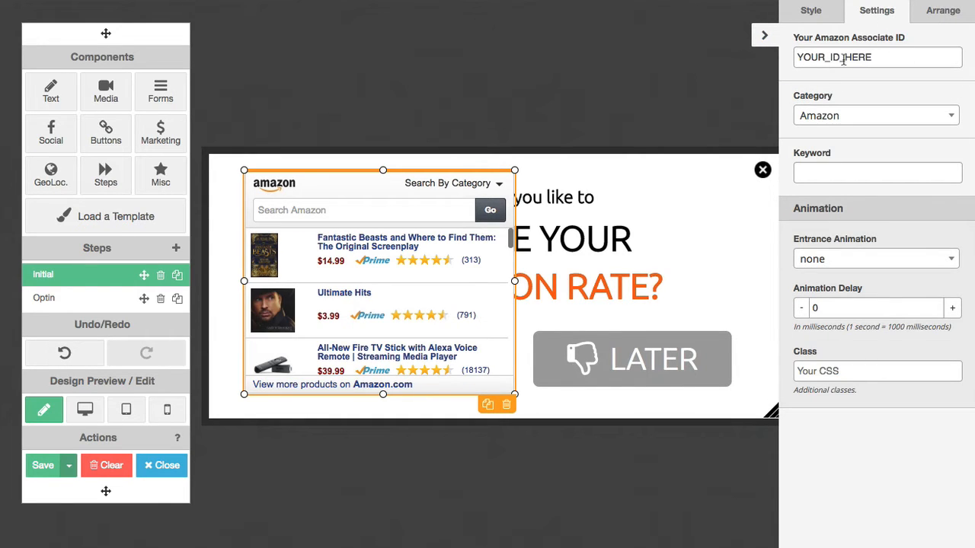
click(844, 119)
scroll(854, 240, down, 5)
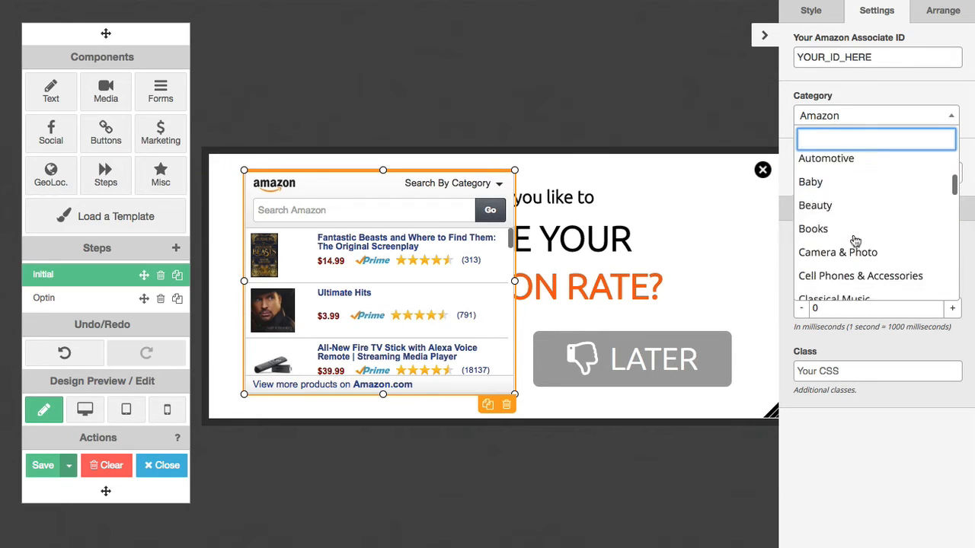
scroll(855, 240, up, 2)
click(853, 227)
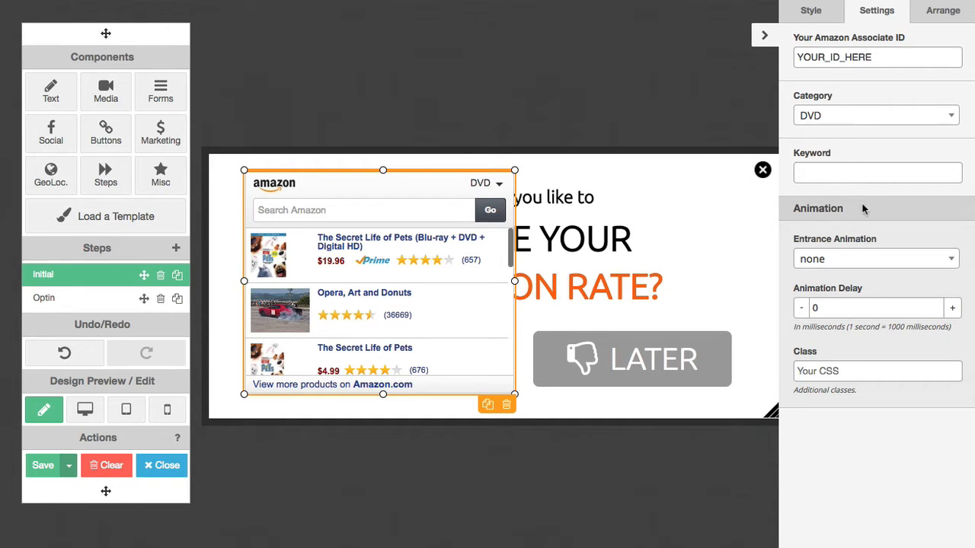
Step: Examine the Amazon Widget's entrance animations, size, position, theme and border options
click(844, 268)
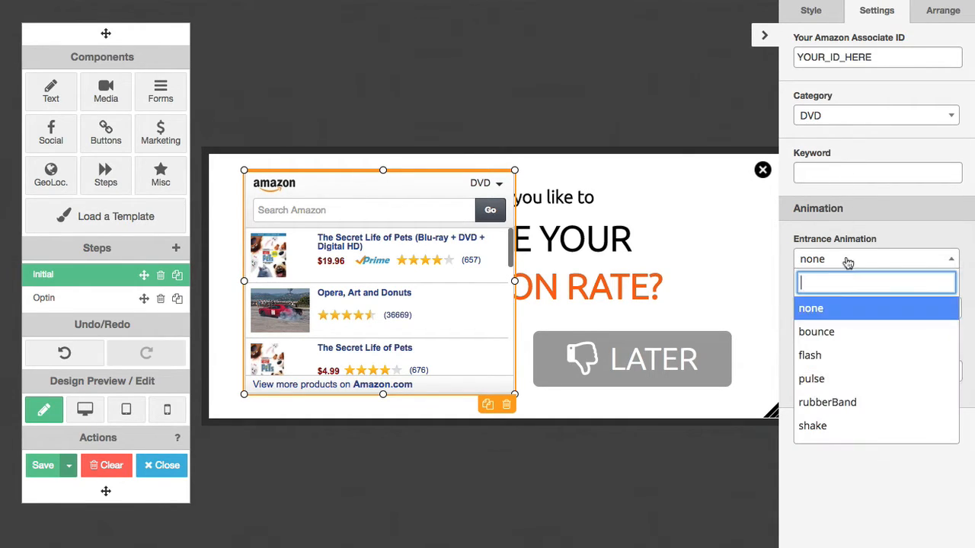
click(872, 230)
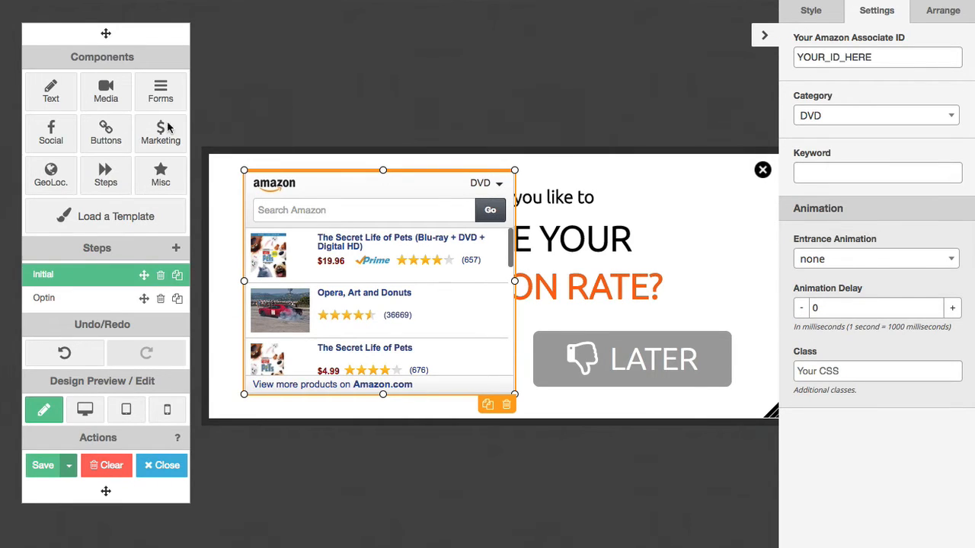
click(925, 17)
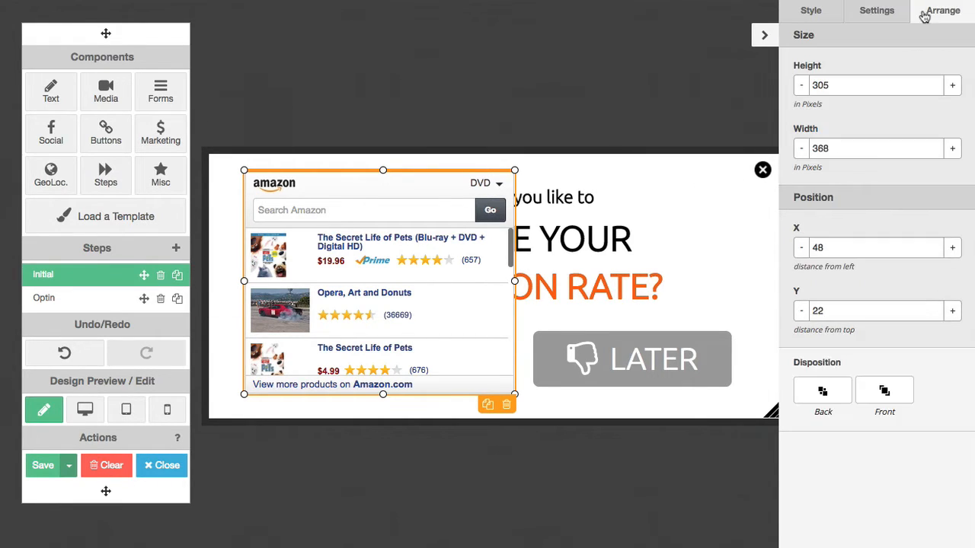
click(876, 16)
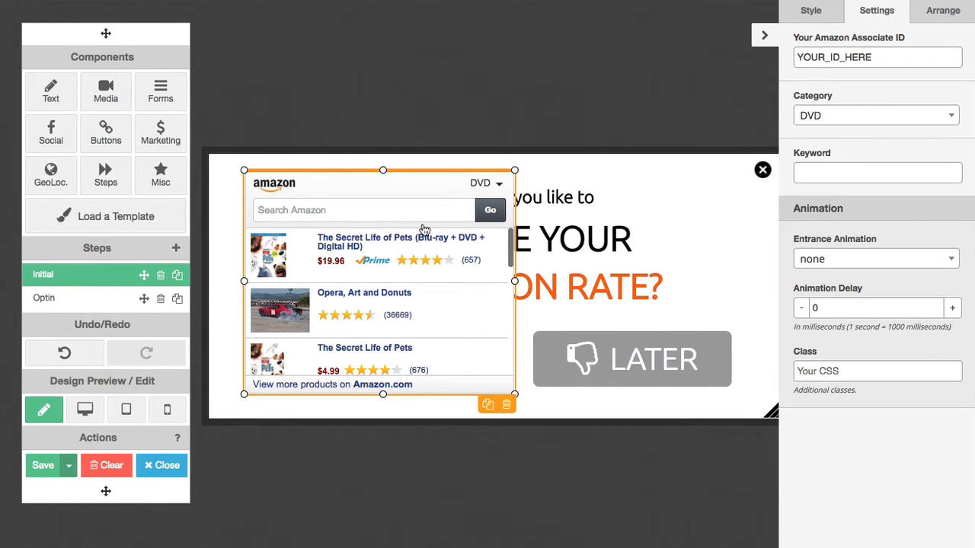
click(811, 16)
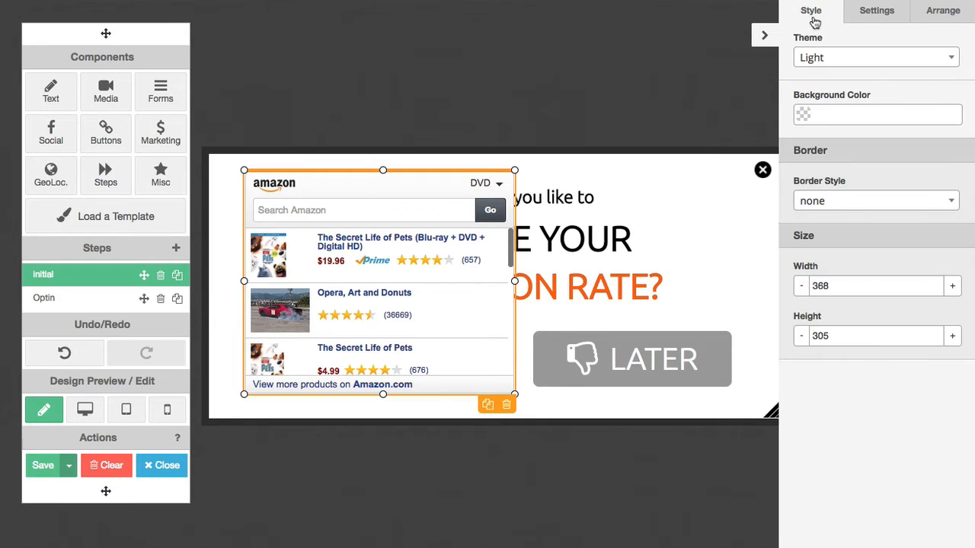
click(943, 14)
click(811, 12)
Step: Hide the settings and delete the Amazon Widget from the popup, confirming the deletion
click(762, 37)
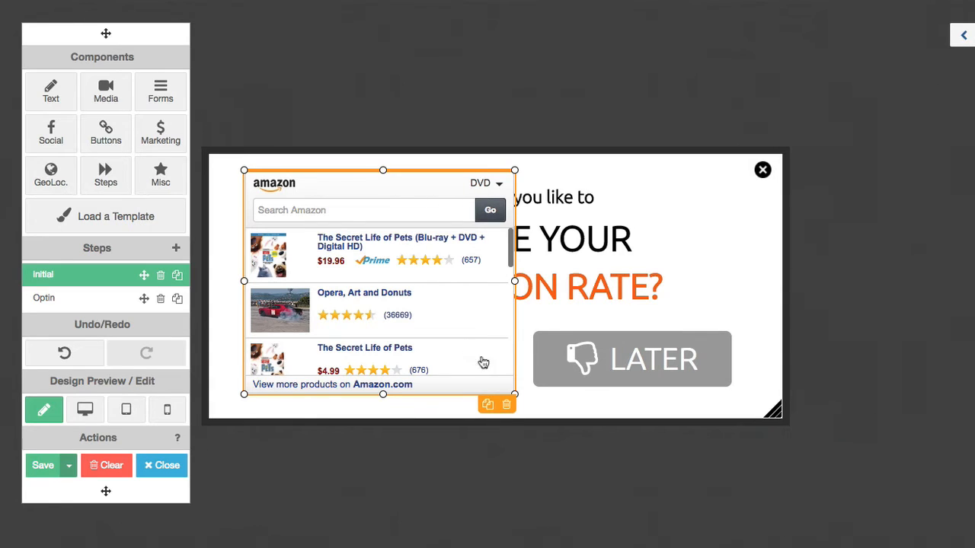
click(507, 406)
click(844, 176)
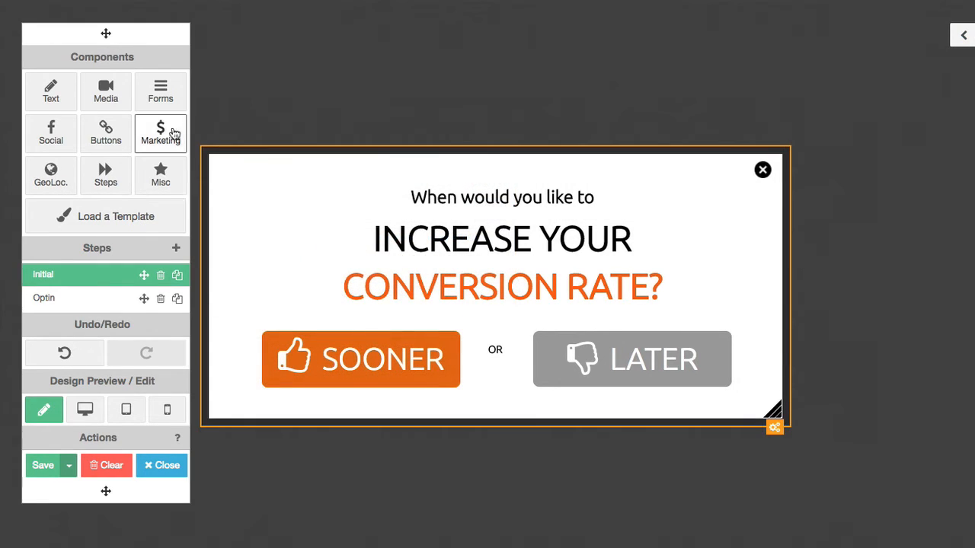
Step: Look over the marketing components and add a Visitor's City Name element to the popup, left of the headline
click(172, 135)
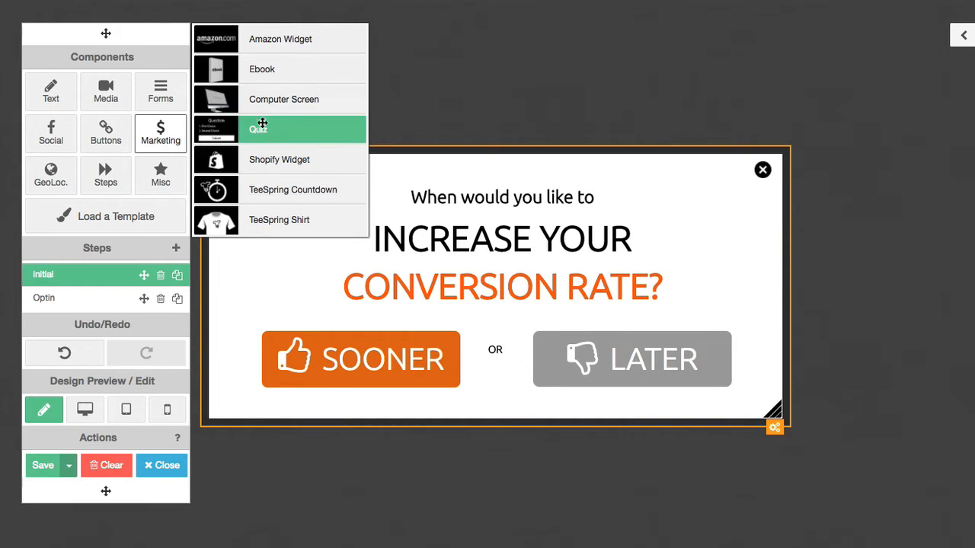
click(51, 182)
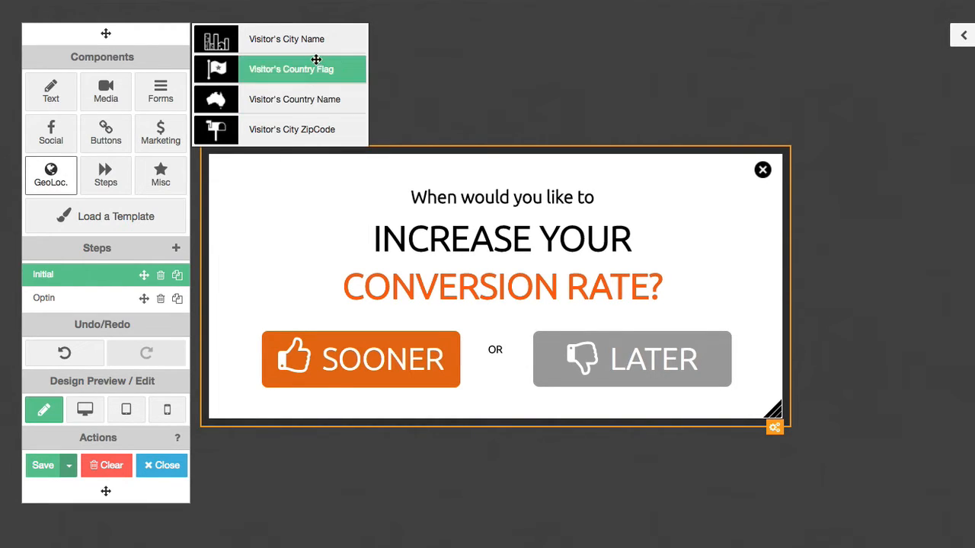
drag(309, 39, 341, 251)
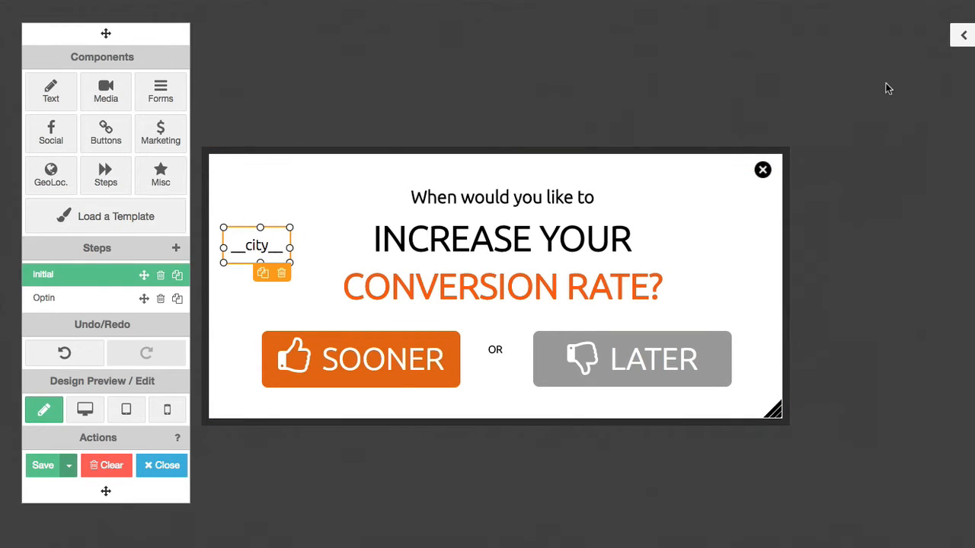
Step: Check the city name element's animation, size and position settings, then hide them
click(960, 35)
click(889, 23)
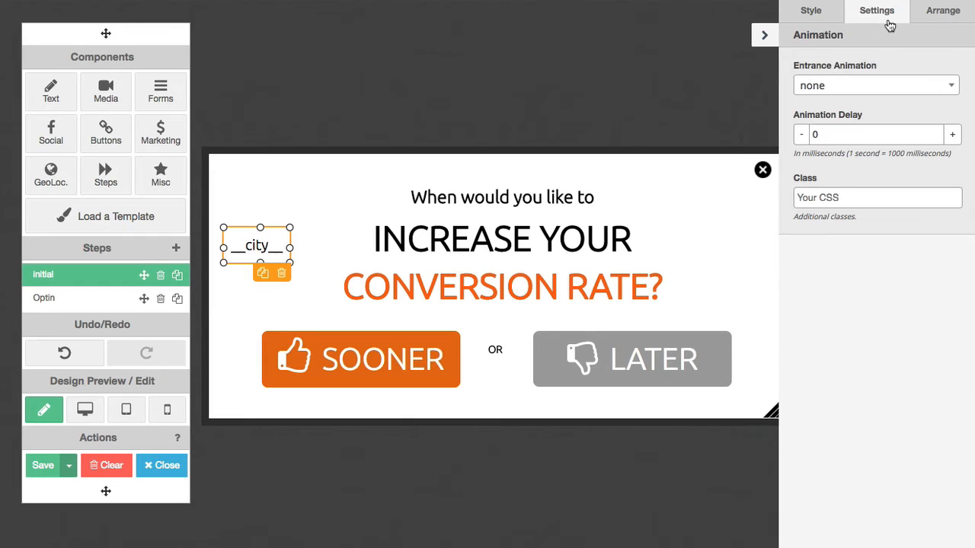
click(950, 26)
click(824, 19)
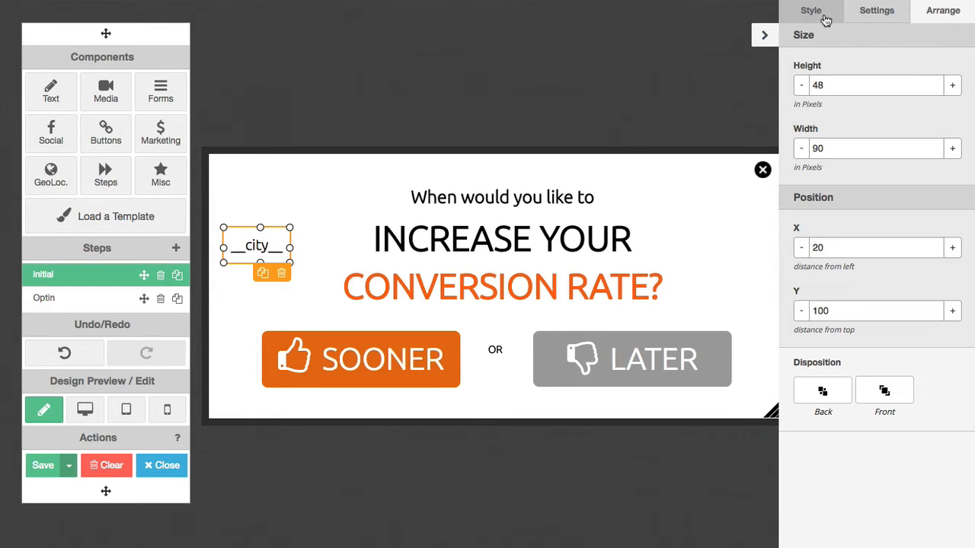
click(763, 38)
Step: Move the city name element in front of "When would you like to", then delete it and confirm
drag(258, 251, 363, 200)
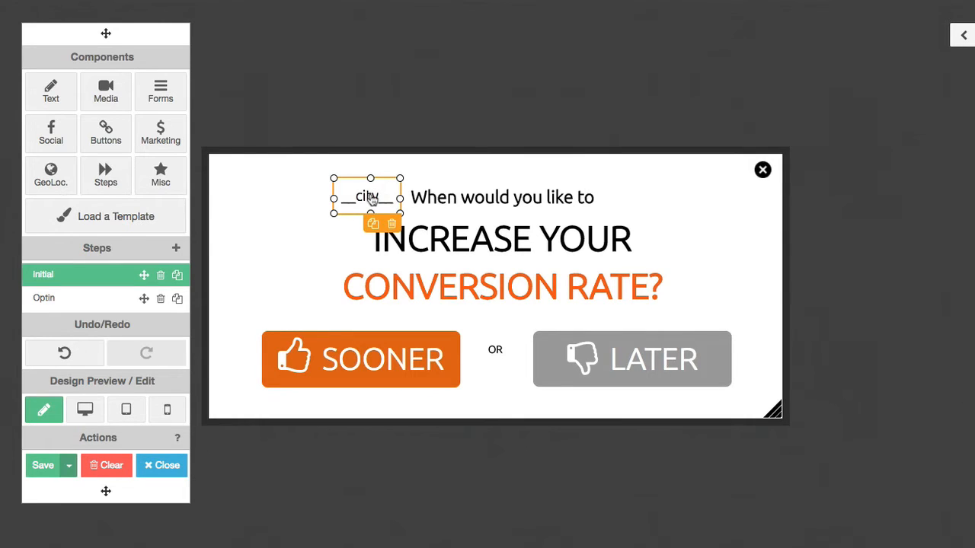
click(392, 223)
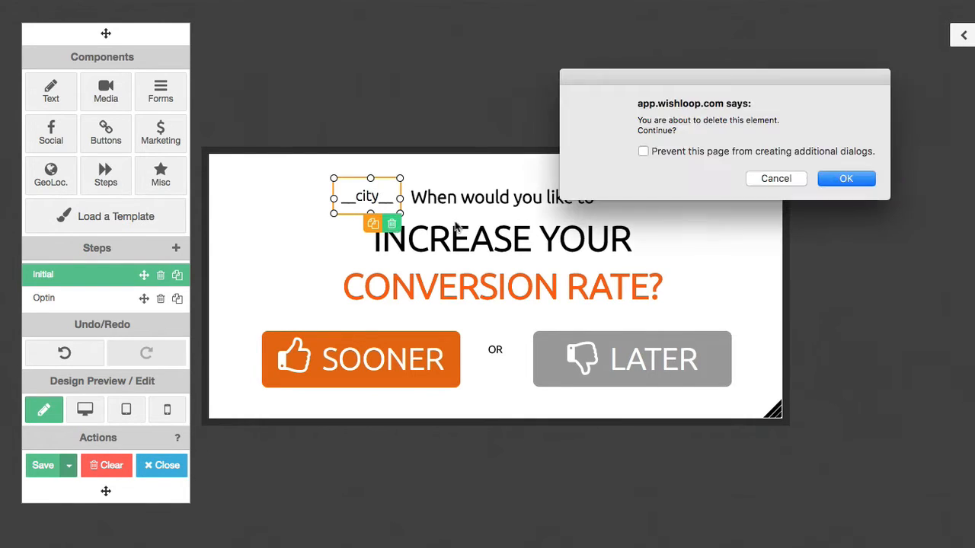
click(841, 182)
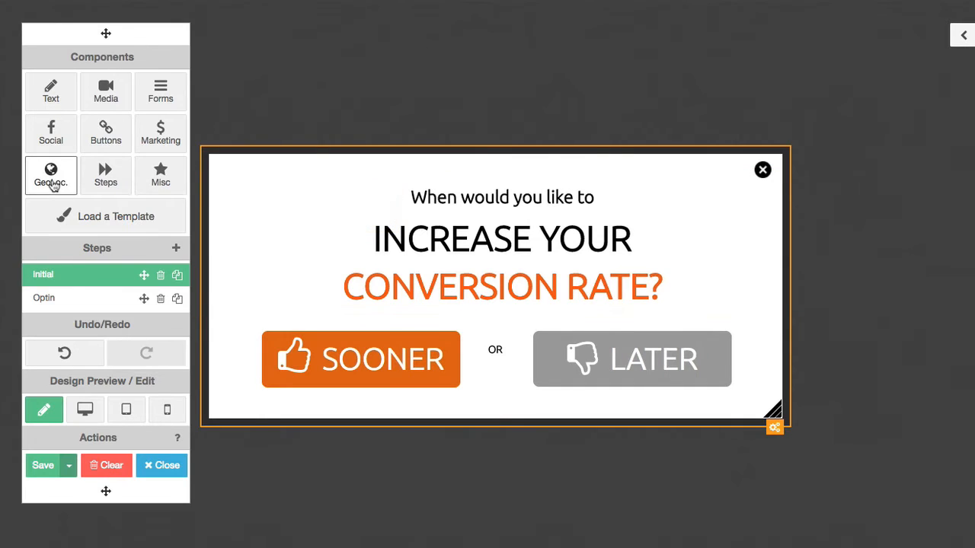
Step: Review the geolocation and step-link components and compare the popup's Optin and Initial steps, finishing on Initial
click(51, 183)
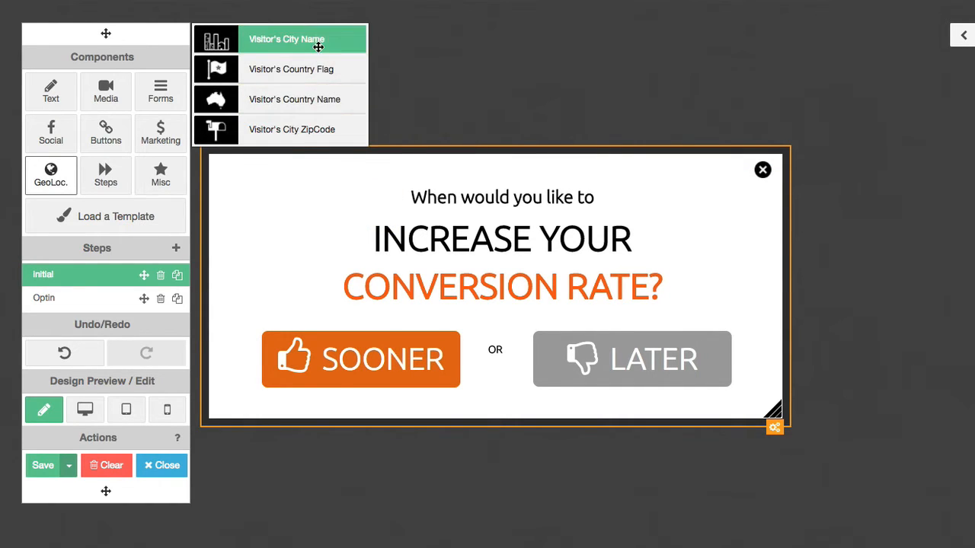
click(105, 187)
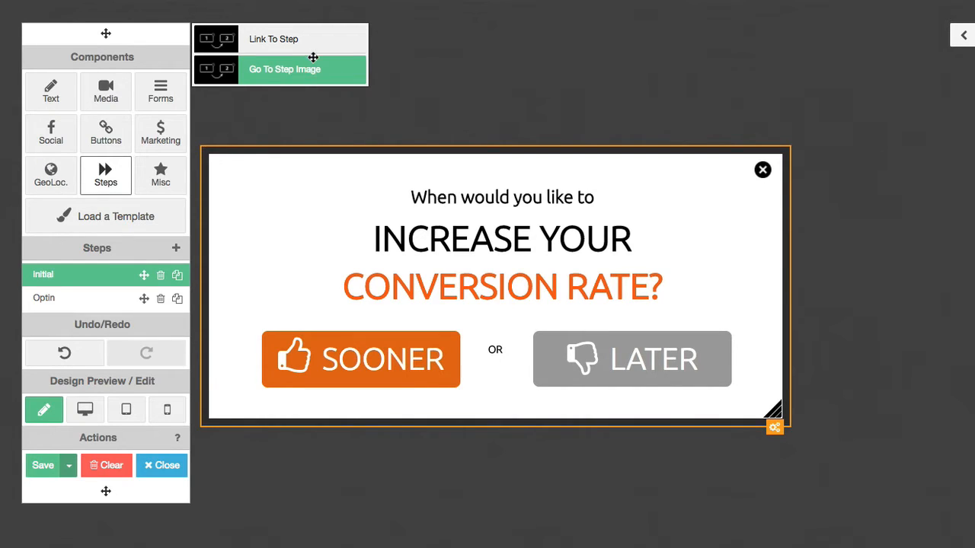
click(72, 298)
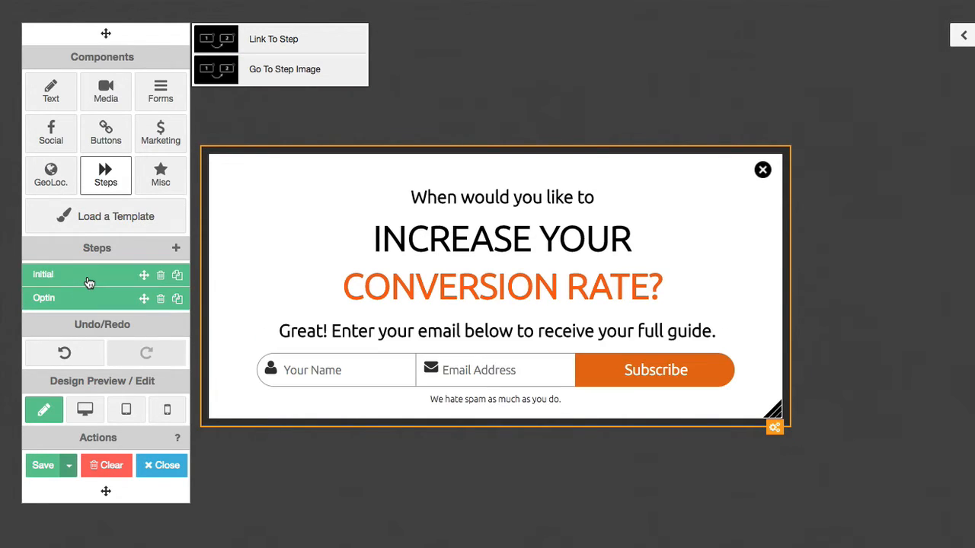
click(88, 281)
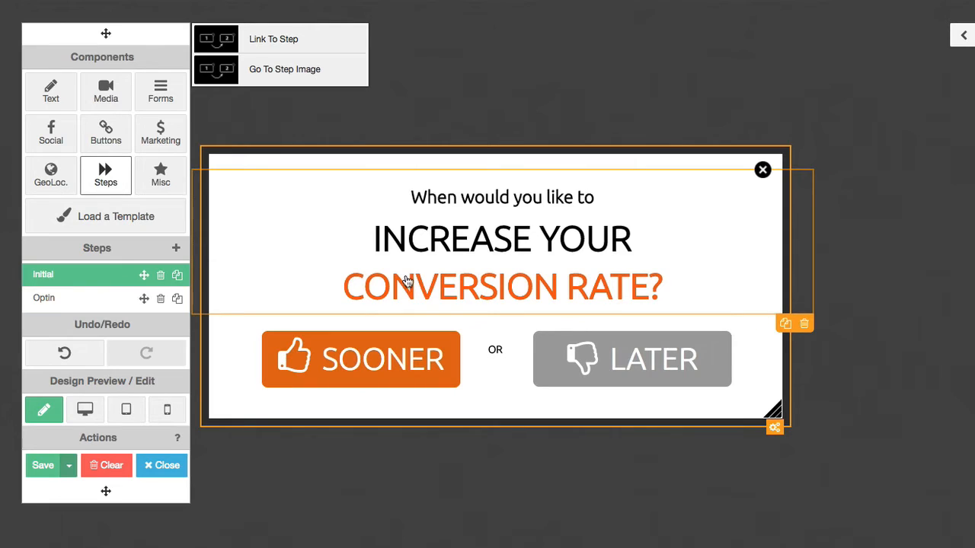
click(76, 301)
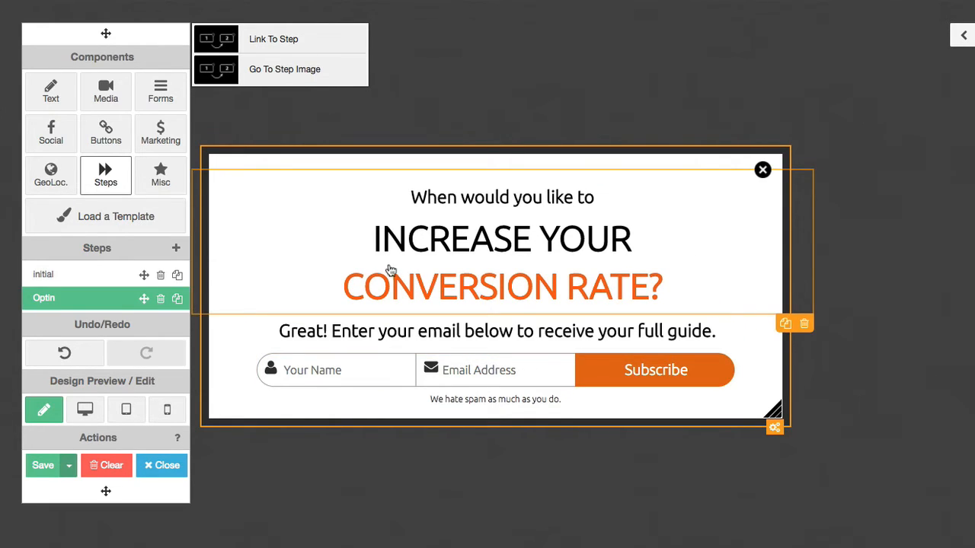
click(89, 282)
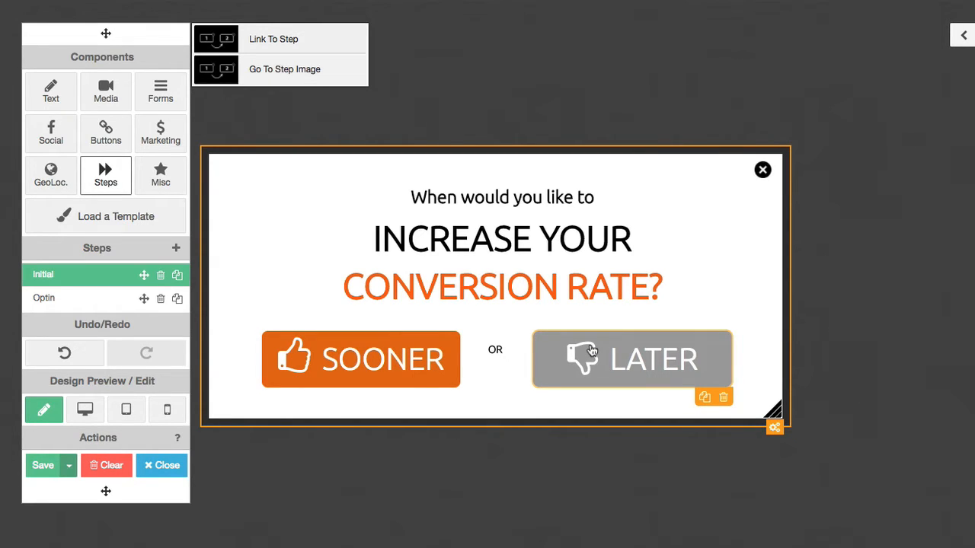
Step: Add an External Website element over the popup's left half and check its source URL and animation settings
click(161, 174)
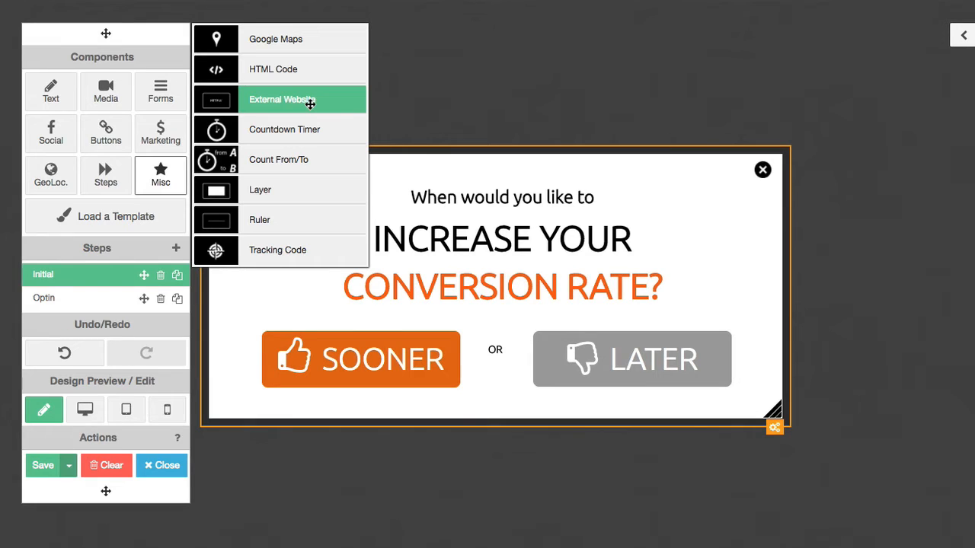
drag(310, 103, 317, 216)
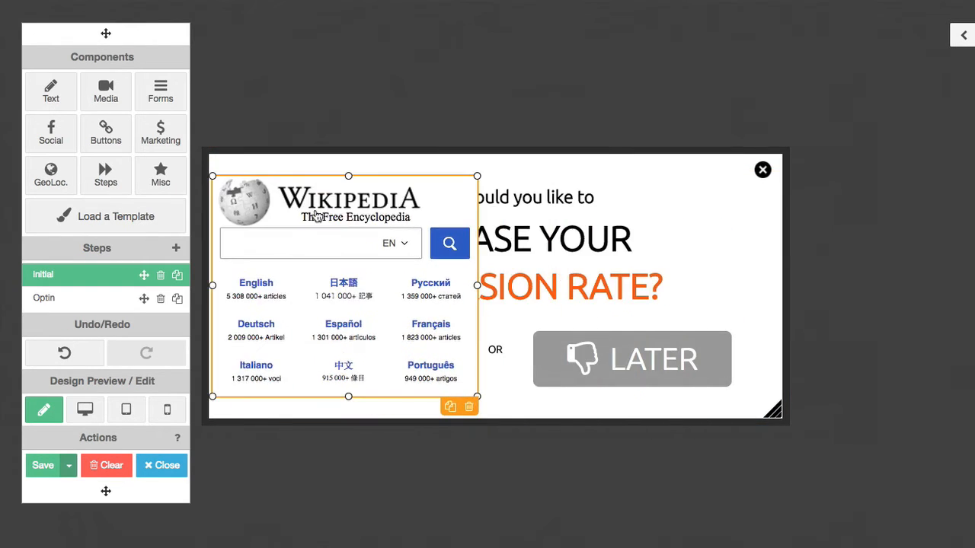
click(963, 35)
click(879, 17)
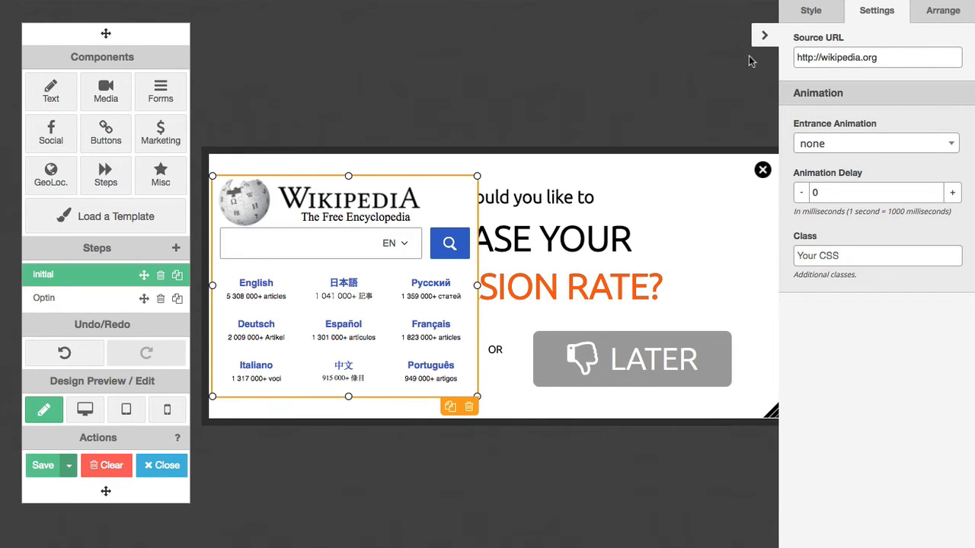
click(766, 35)
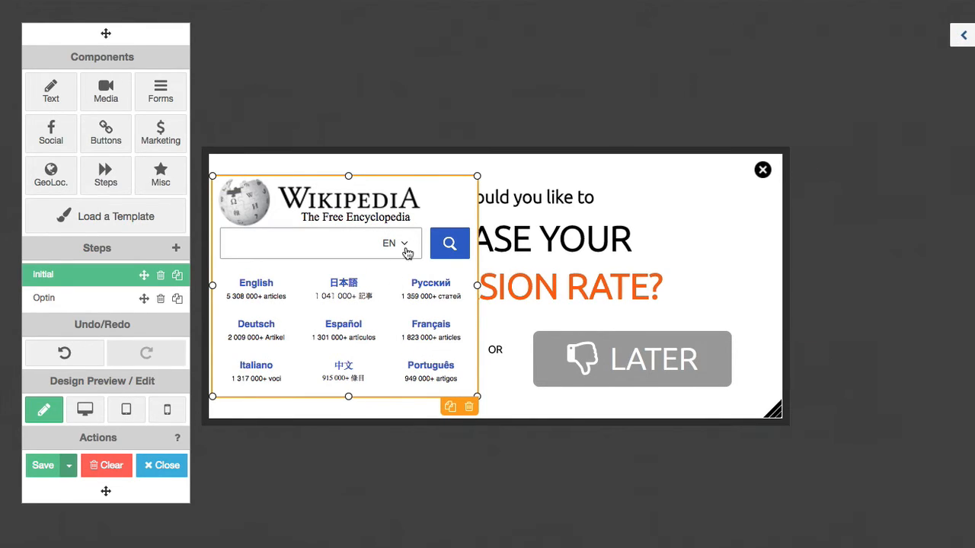
Step: Delete the External Website element from the popup, confirm the deletion, and review the remaining miscellaneous components
click(469, 408)
click(845, 177)
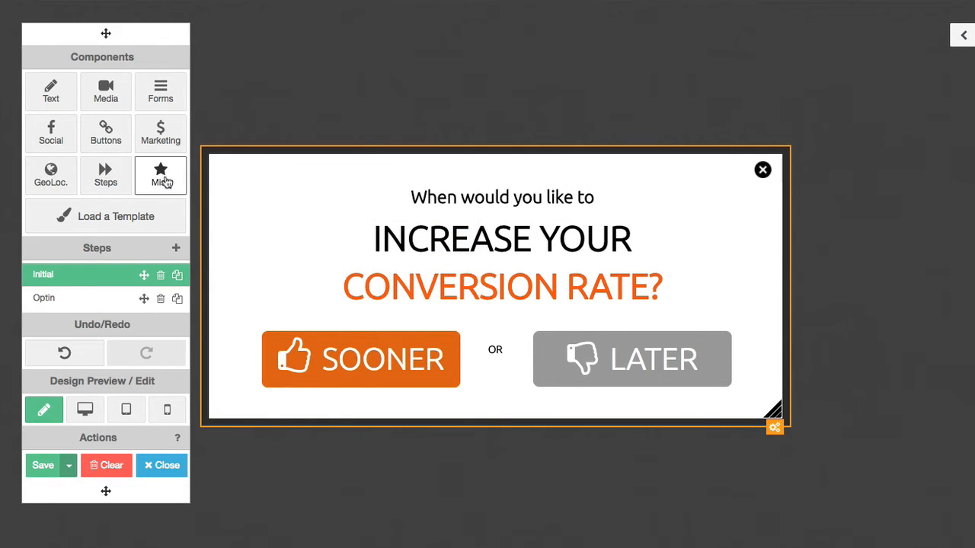
click(163, 182)
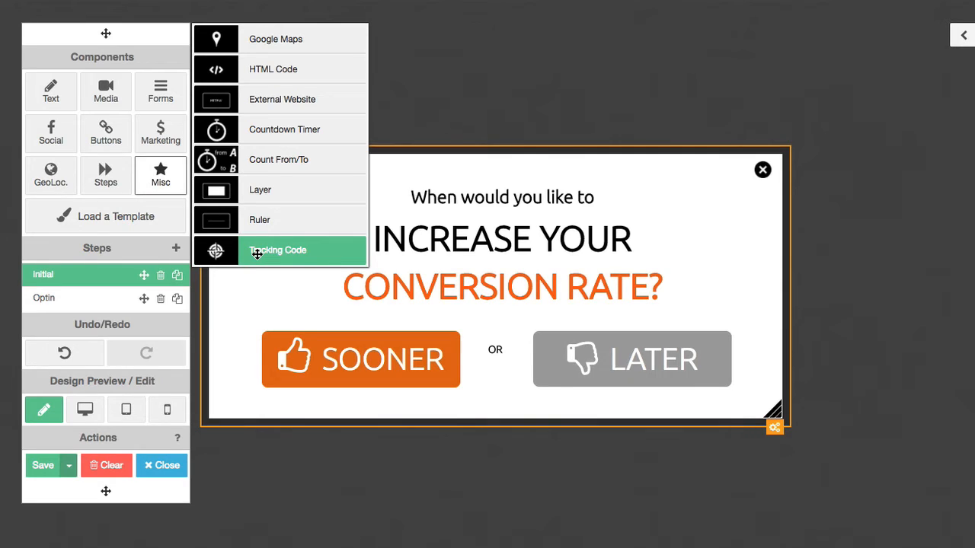
Step: Browse the popup template gallery across all categories, then close it without loading a template
click(113, 223)
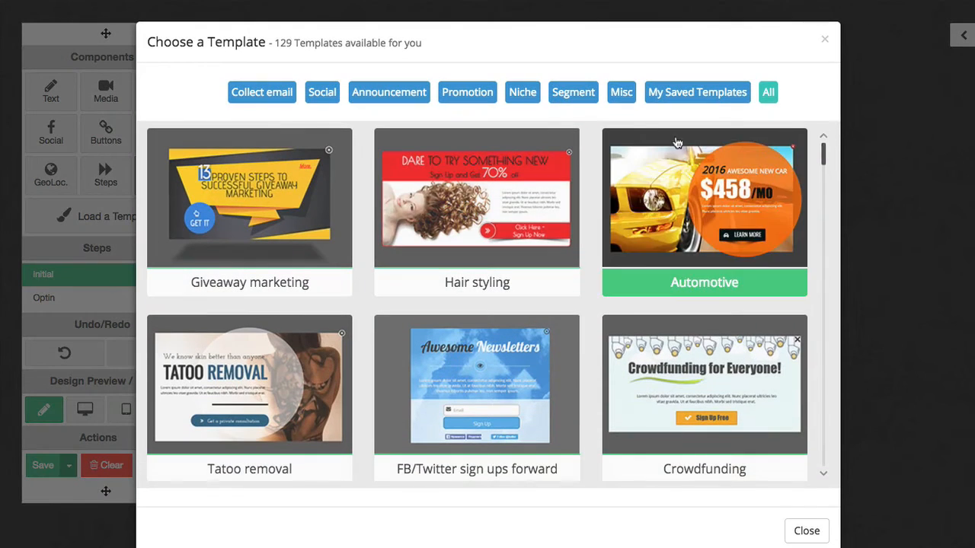
scroll(475, 304, down, 10)
scroll(475, 304, up, 5)
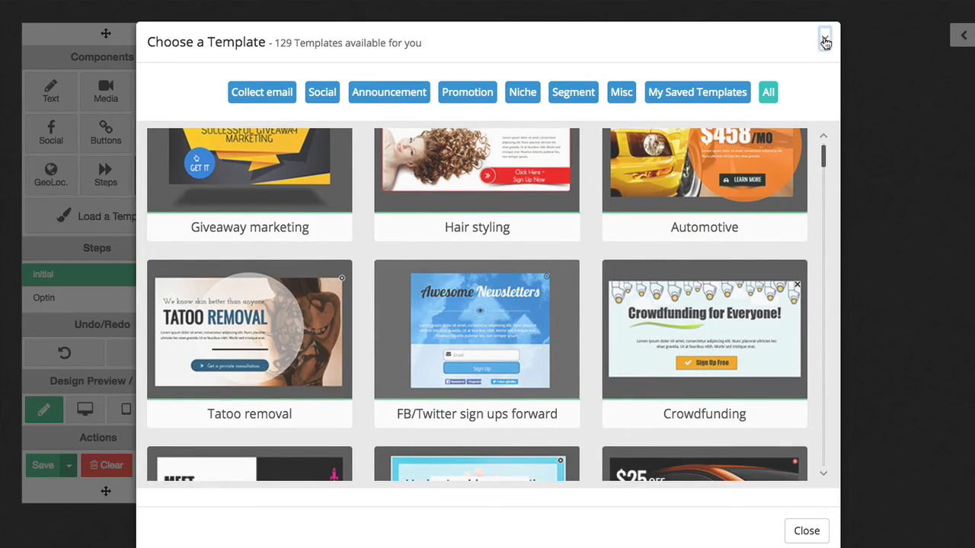
click(824, 43)
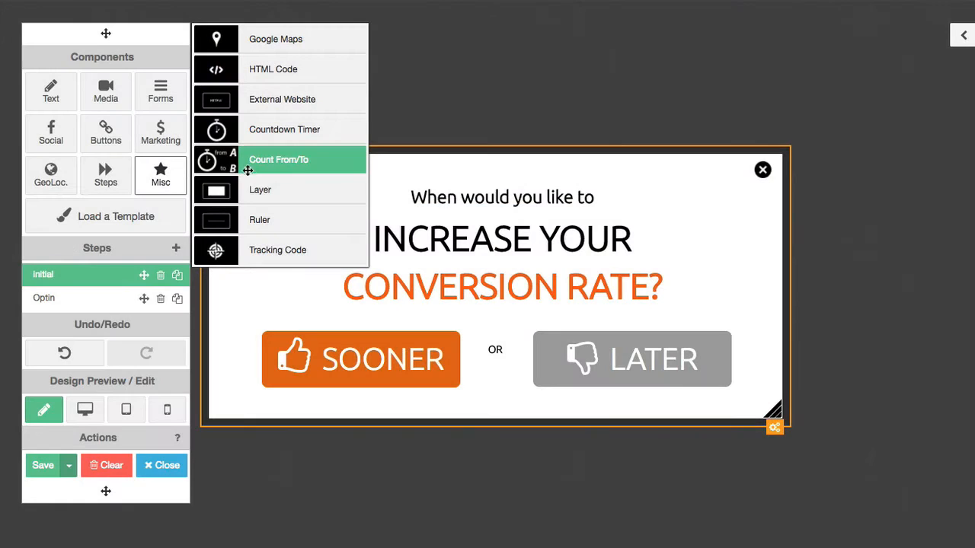
Step: Switch to the popup's Optin step and preview it as it looks on desktop
click(126, 300)
mouse_move(144, 299)
mouse_down()
mouse_move(144, 271)
mouse_move(143, 303)
mouse_up()
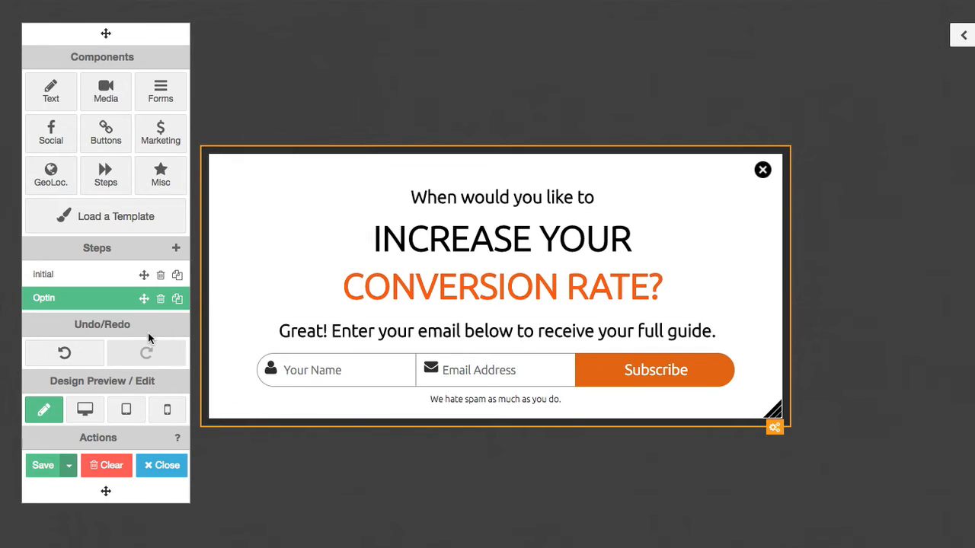
click(86, 412)
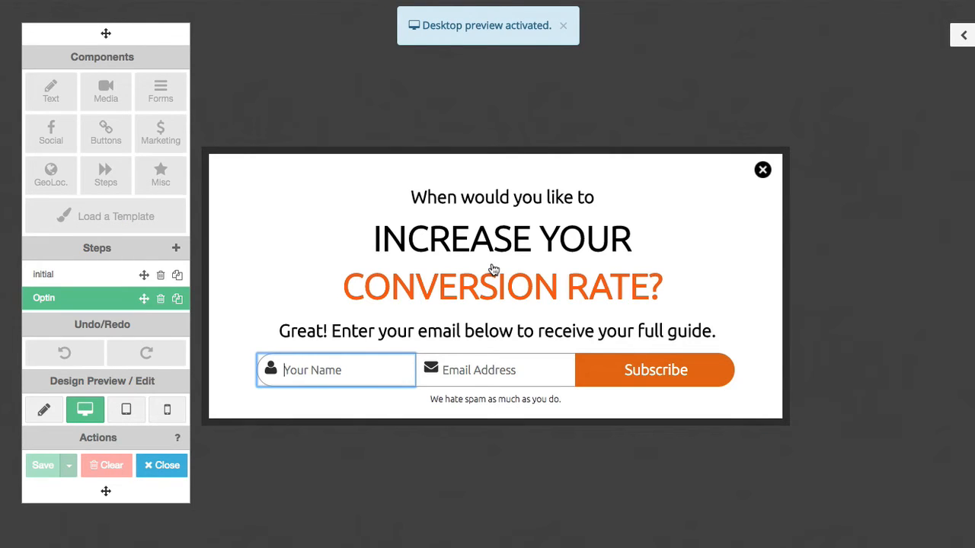
Step: Preview the Optin step on a tablet and try hiding the Paragraph and showing the Headline, restoring both
click(127, 410)
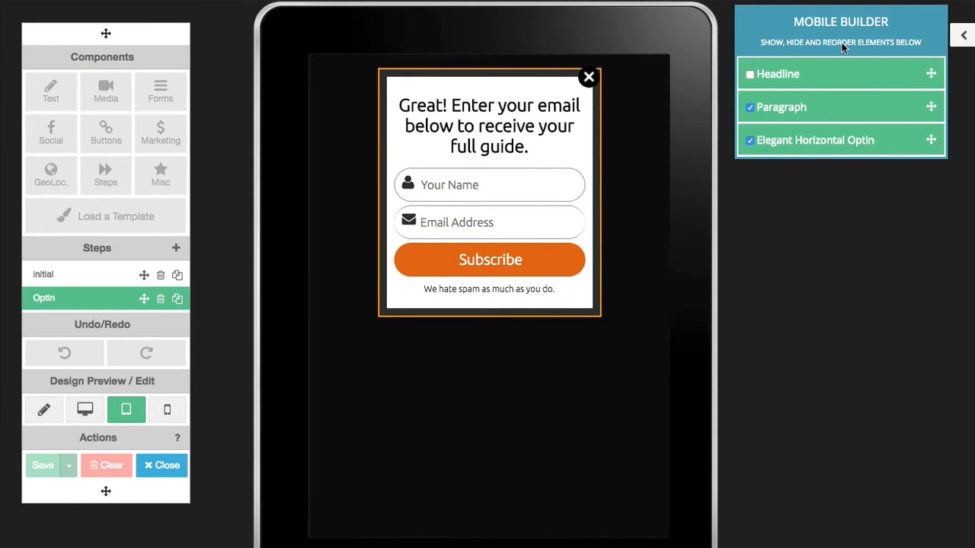
click(751, 107)
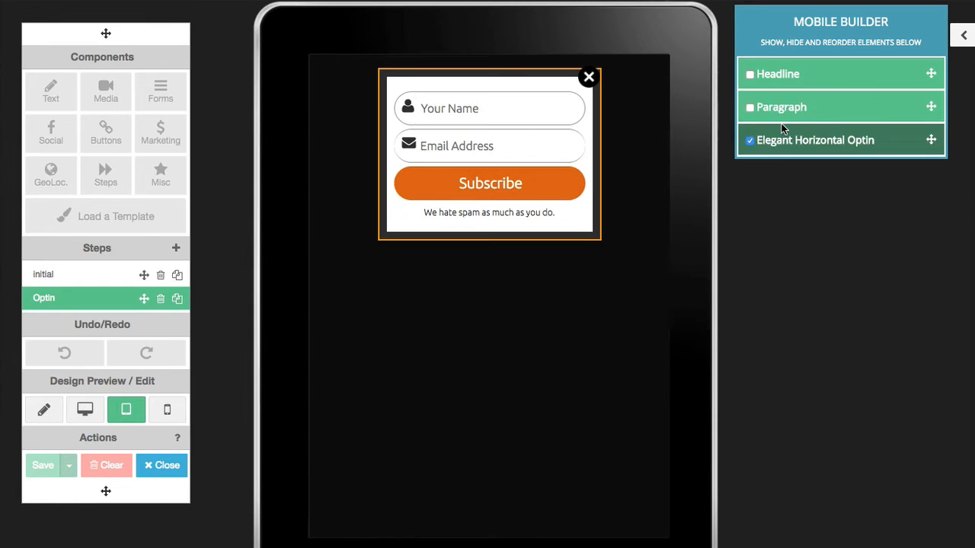
click(750, 108)
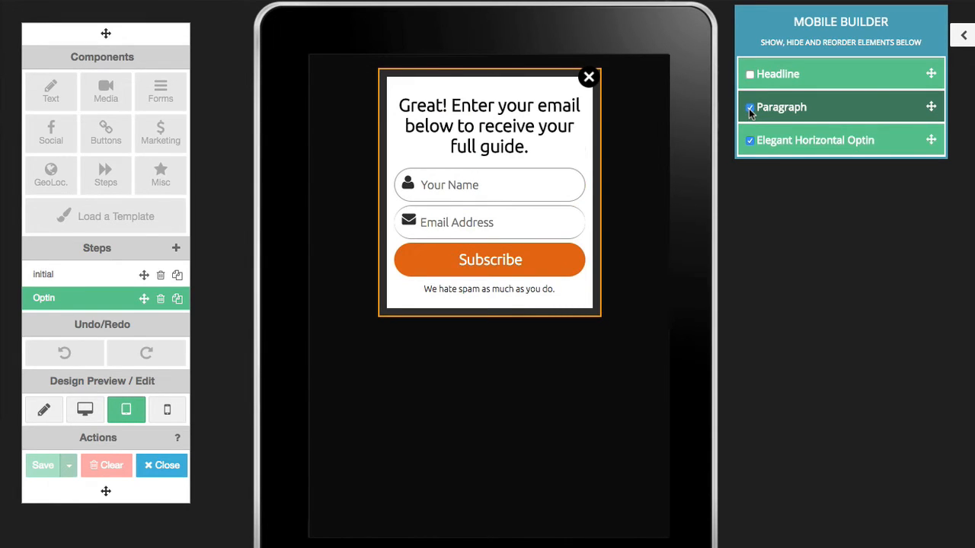
click(751, 75)
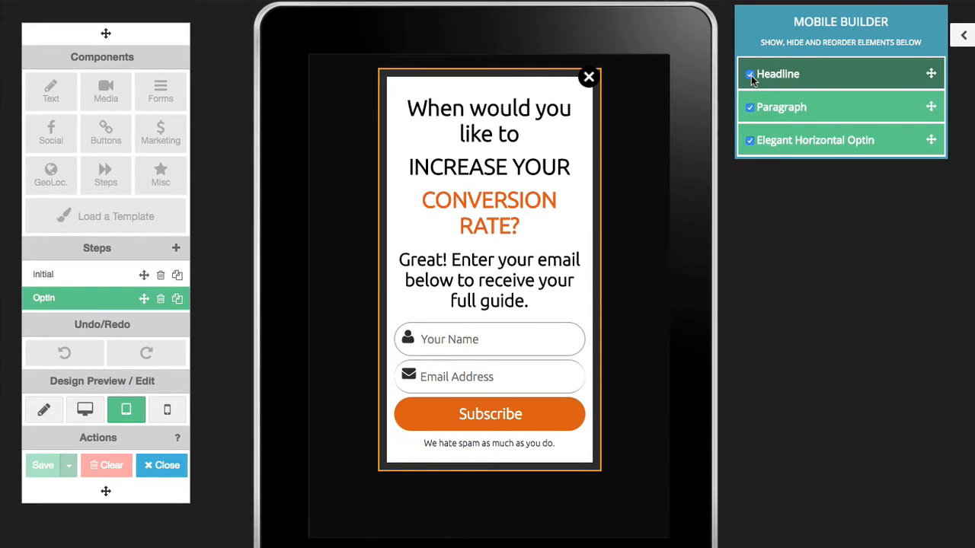
click(751, 75)
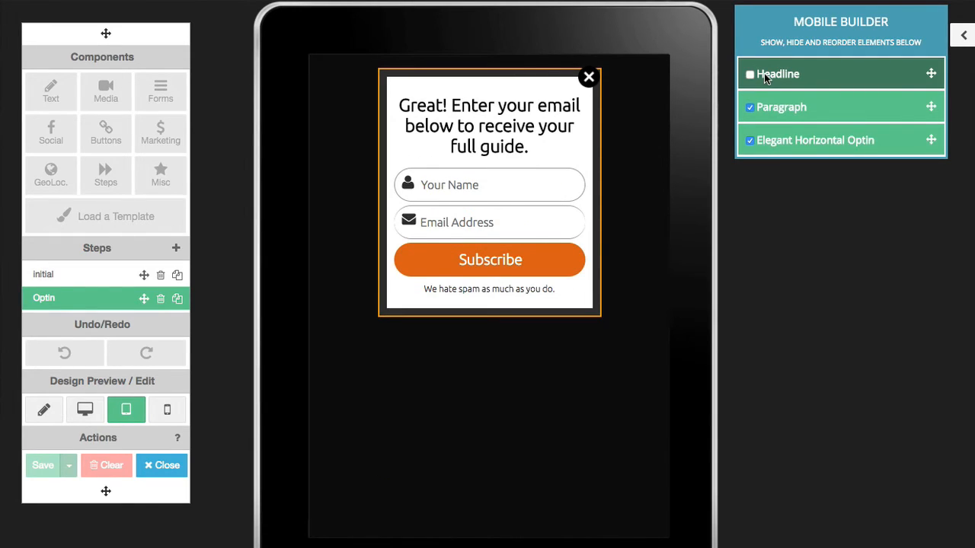
Step: Preview the Optin step on a phone and try showing the Headline and moving it below the Paragraph, reverting both
click(167, 410)
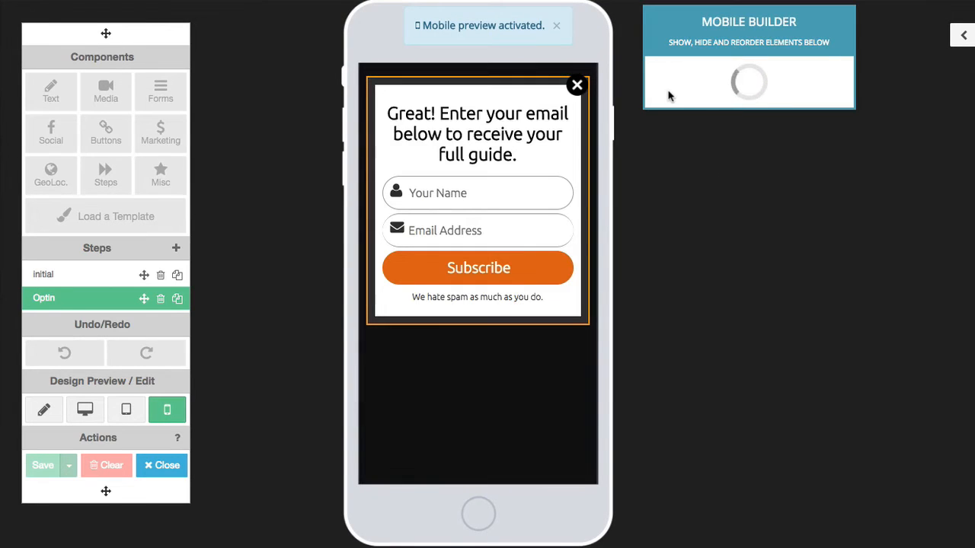
click(659, 74)
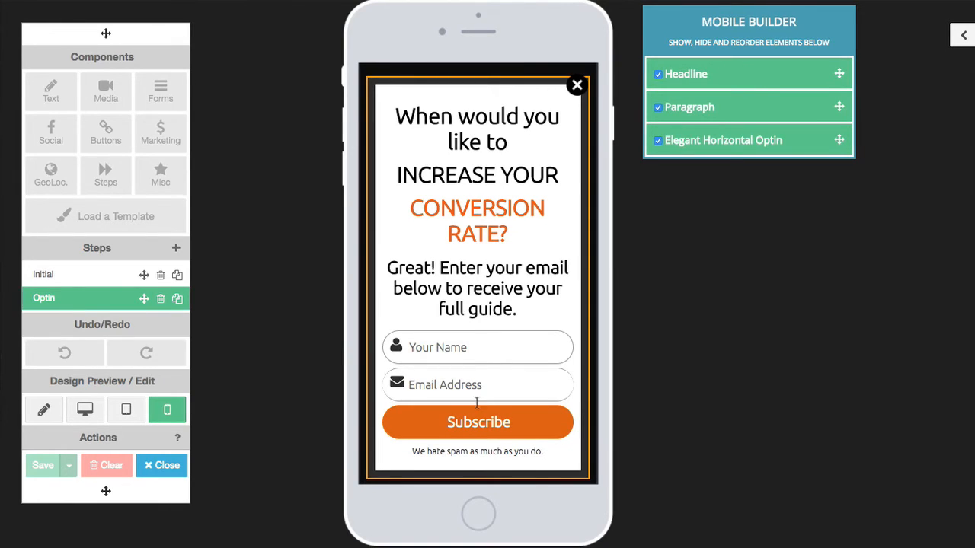
click(658, 73)
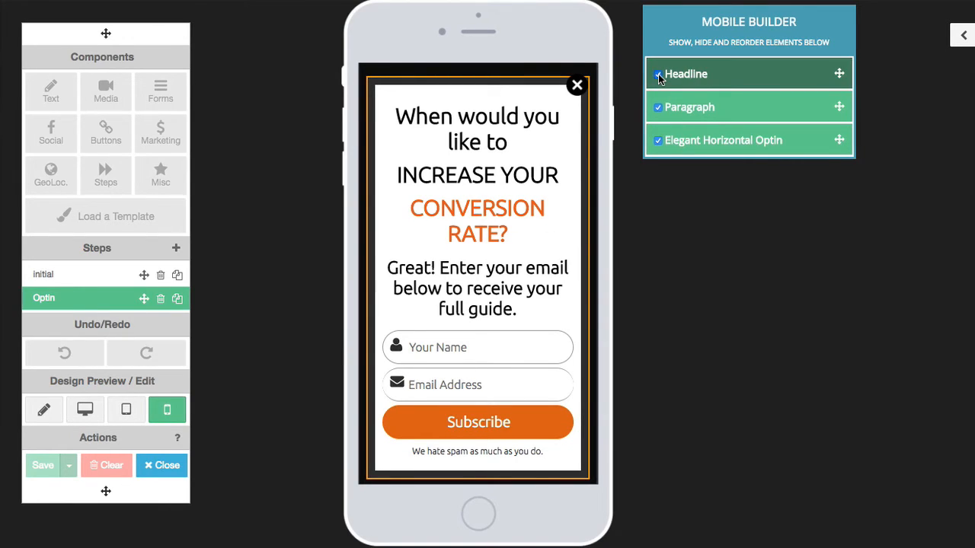
drag(838, 74, 822, 133)
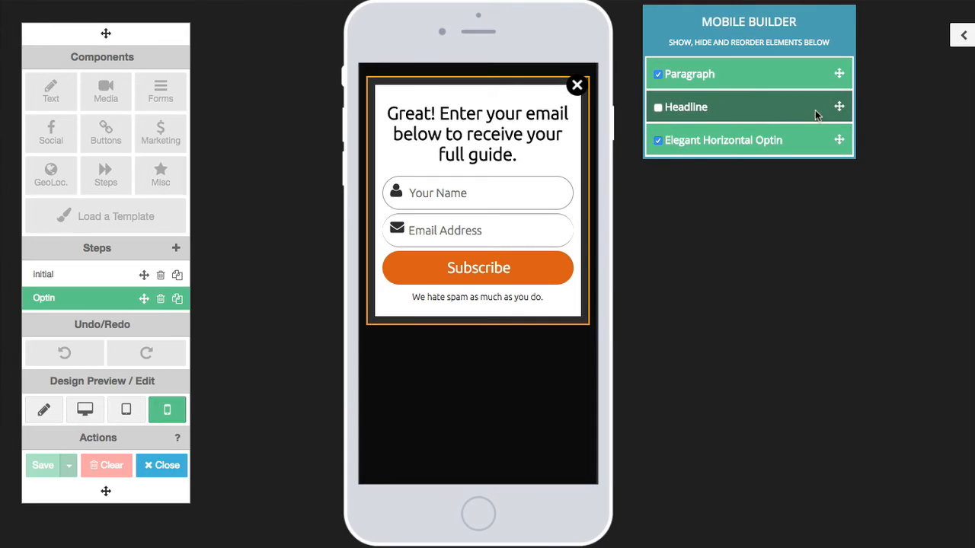
drag(837, 106, 838, 69)
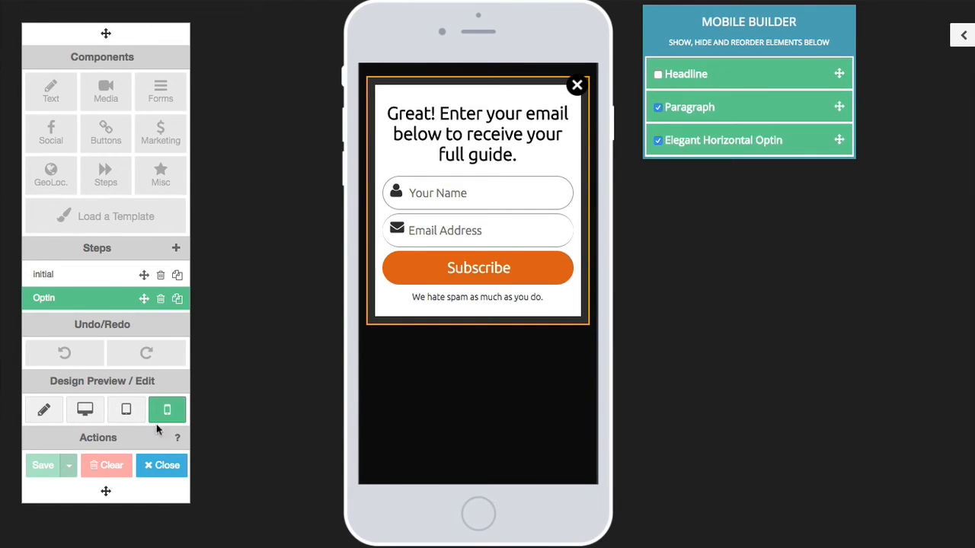
Step: Return to edit mode, review the popup's background type options, and save the design
click(44, 412)
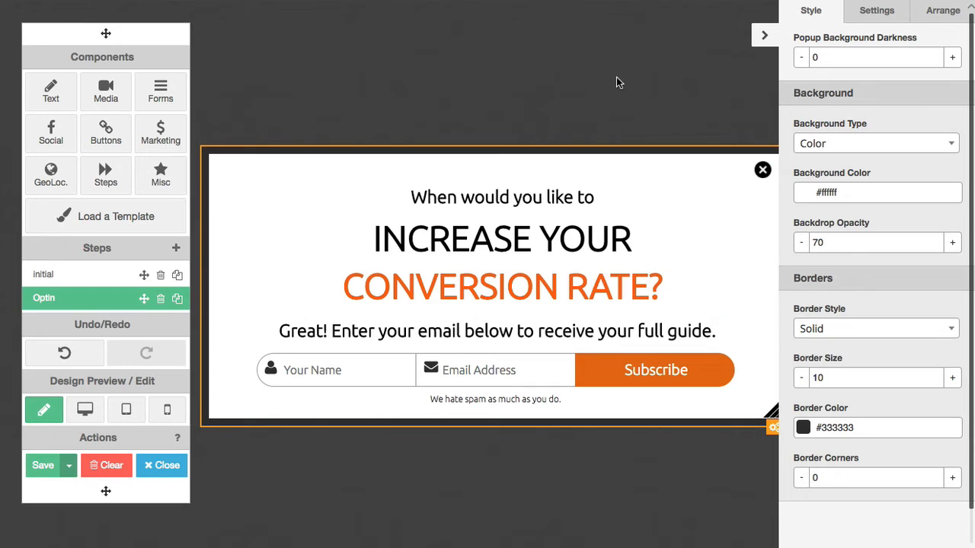
click(870, 151)
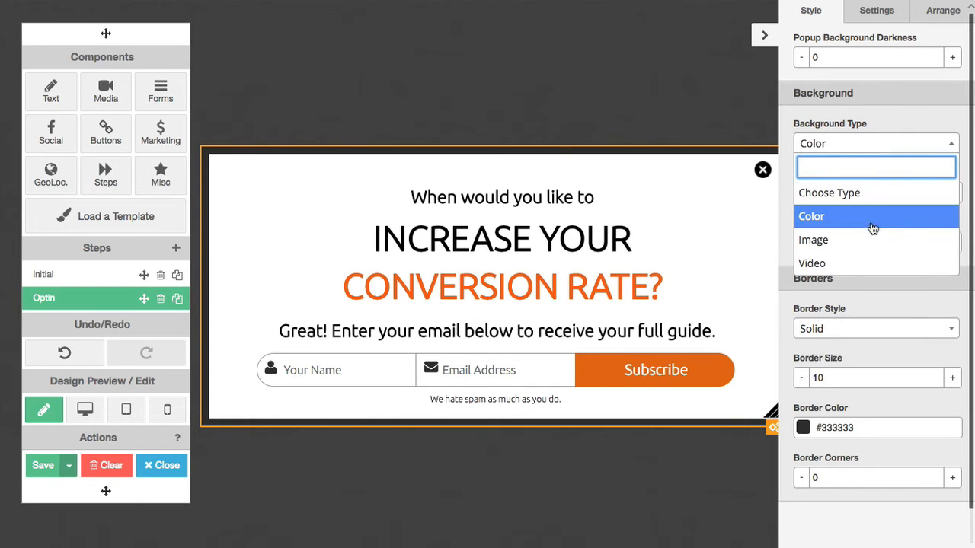
click(891, 108)
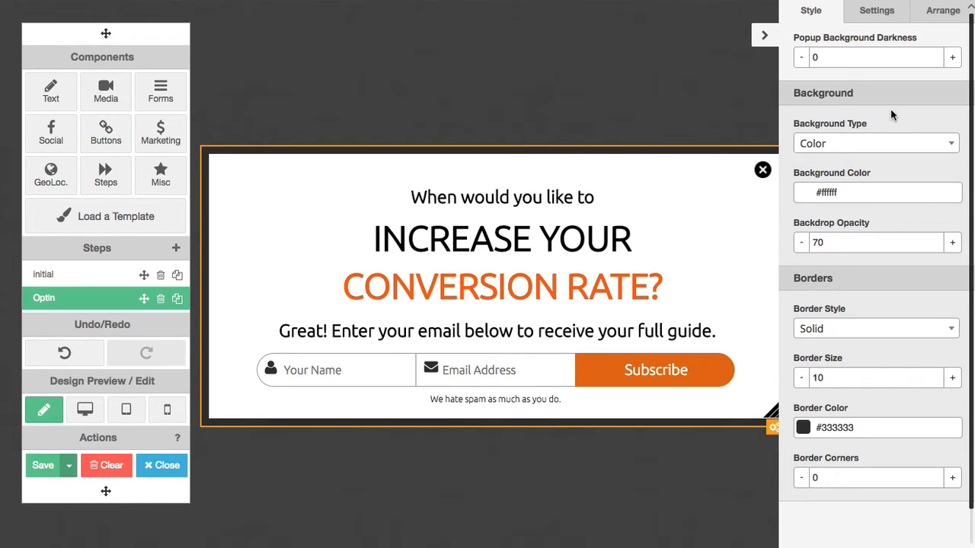
scroll(890, 109, down, 1)
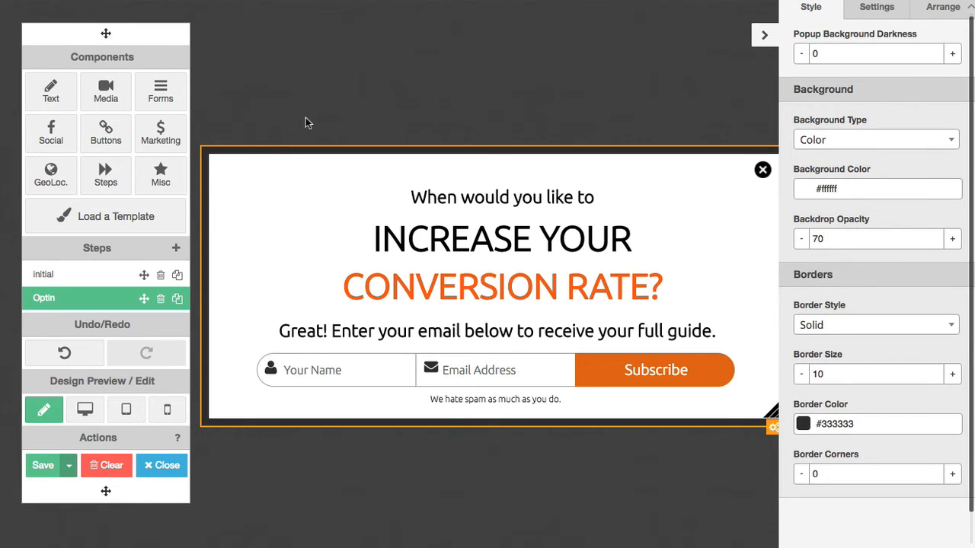
click(42, 466)
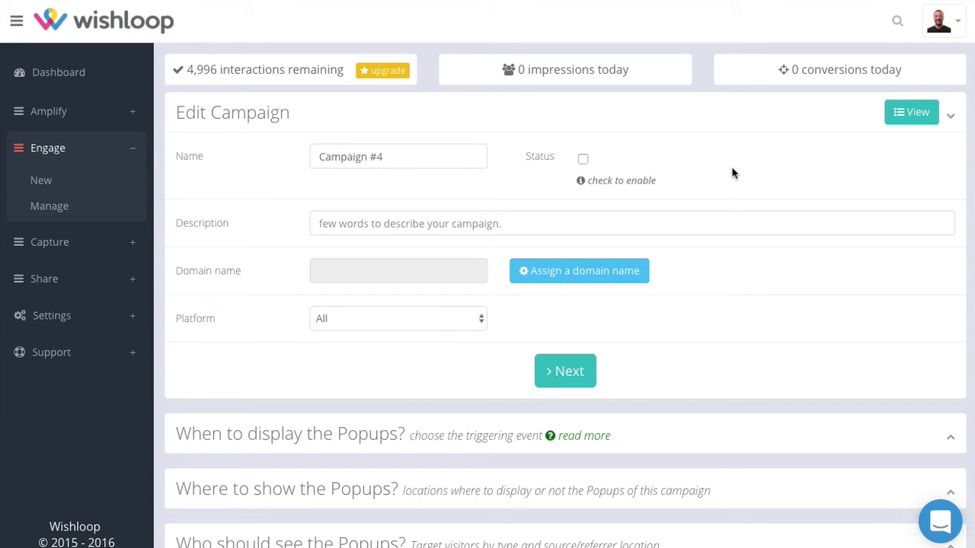
Step: Rename the campaign as Demo 2 and enable its status
drag(409, 159, 244, 159)
text(Demo )
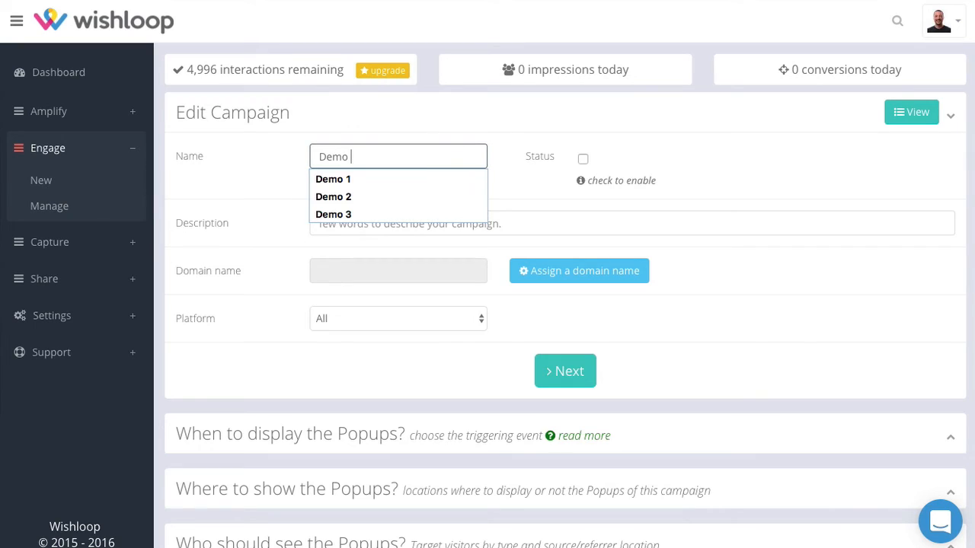
text(2)
click(605, 118)
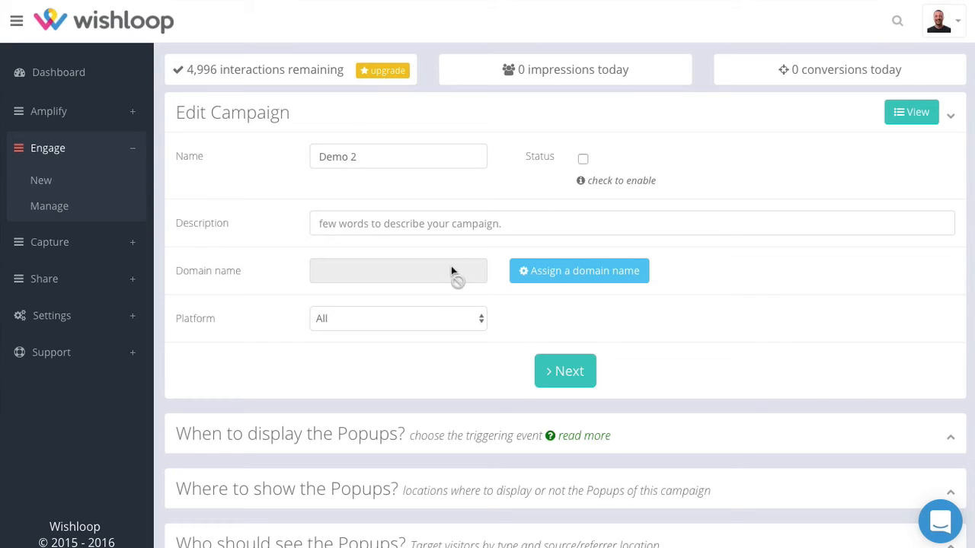
click(583, 160)
Step: Enter "your own description" as the campaign's description
click(344, 219)
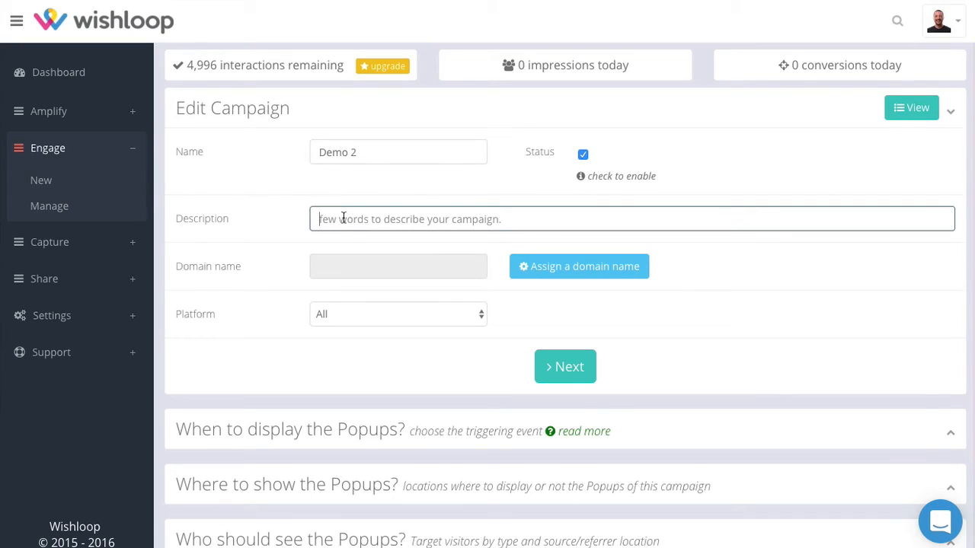
text(yo)
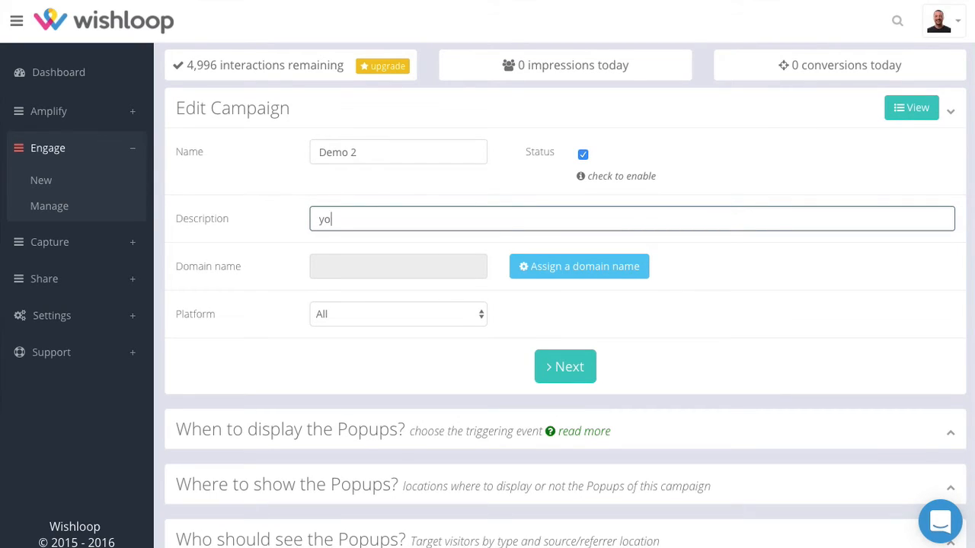
text(ur own description)
Step: Assign the domain buildyourownsoftware.com to the campaign
click(535, 268)
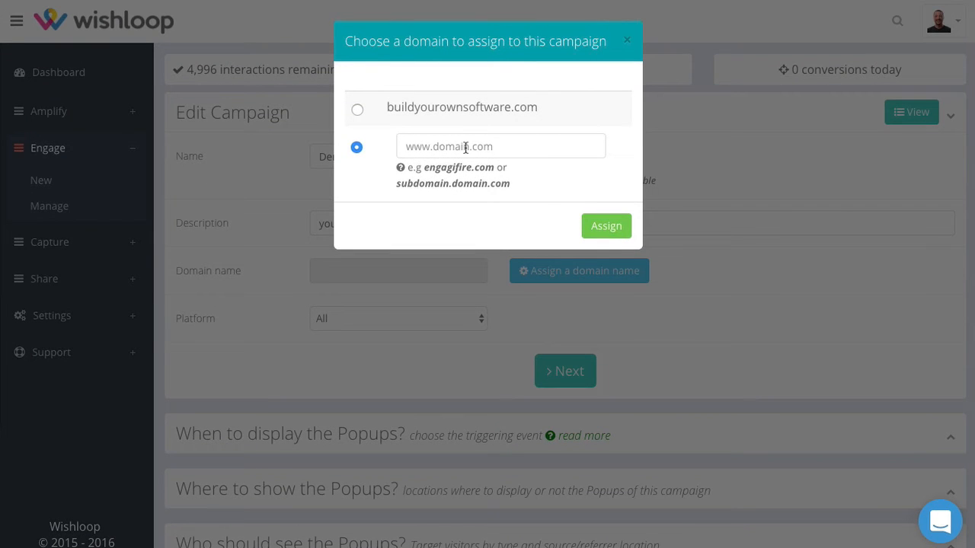
click(358, 110)
click(475, 155)
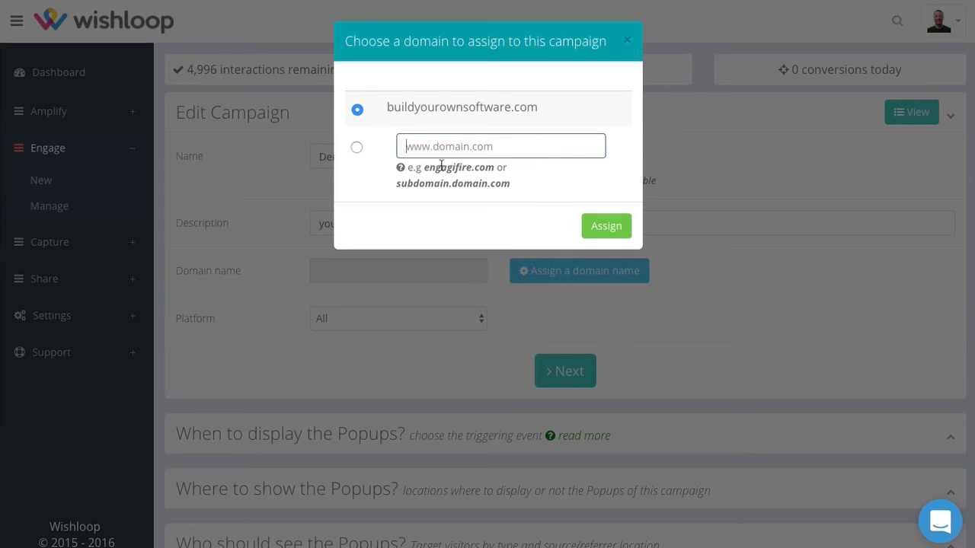
mouse_move(444, 115)
click(602, 228)
Step: Keep the campaign's platform set to All and continue to the popup display timing section
click(394, 318)
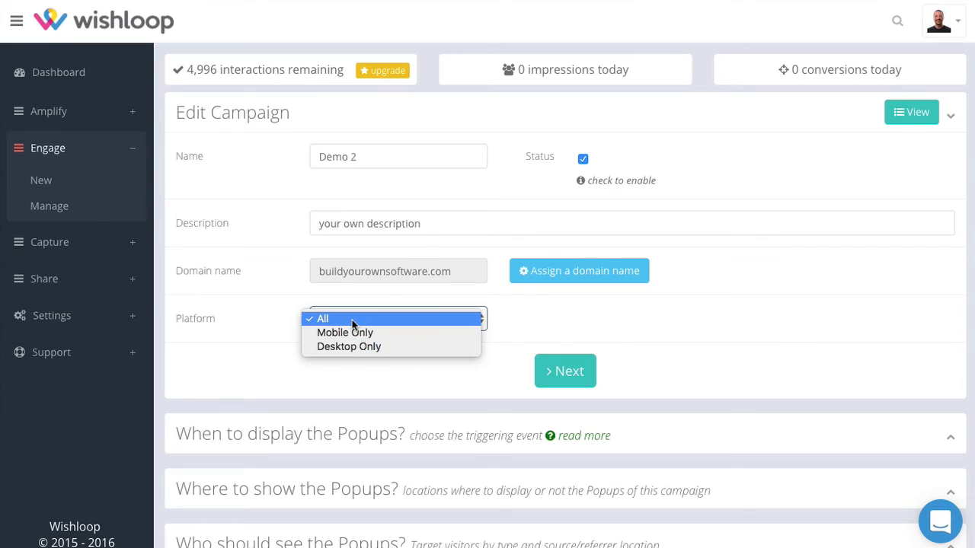
click(326, 320)
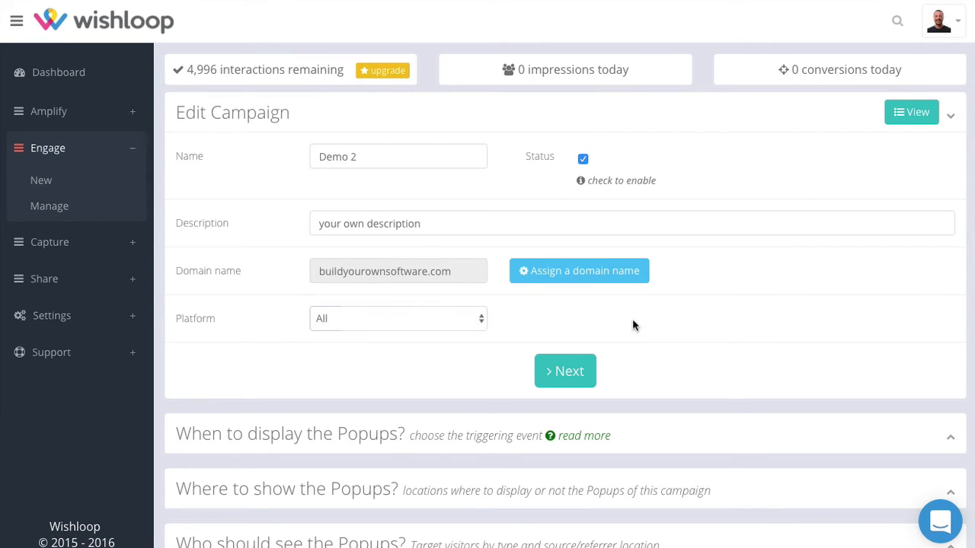
click(570, 373)
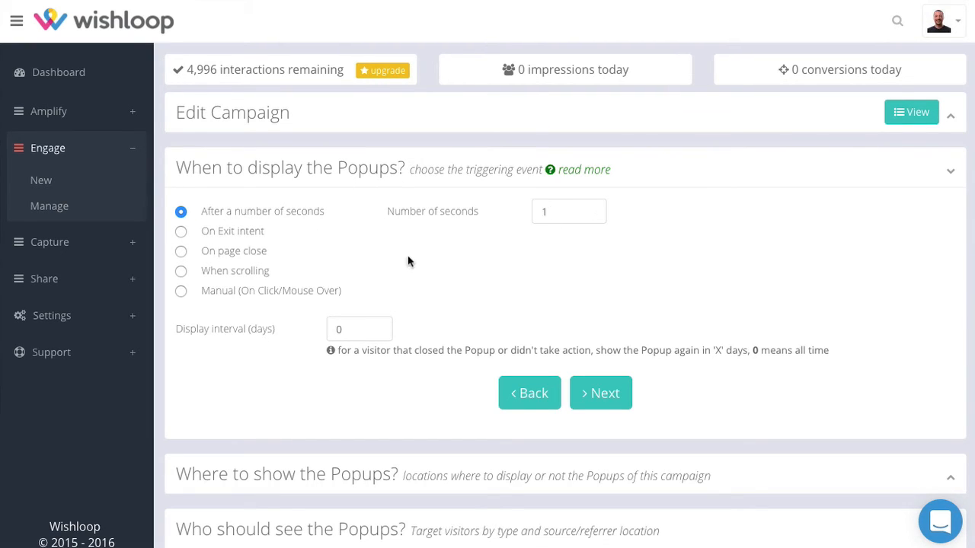
Step: Choose the On Exit intent trigger and check its mobile fallback event options
click(246, 231)
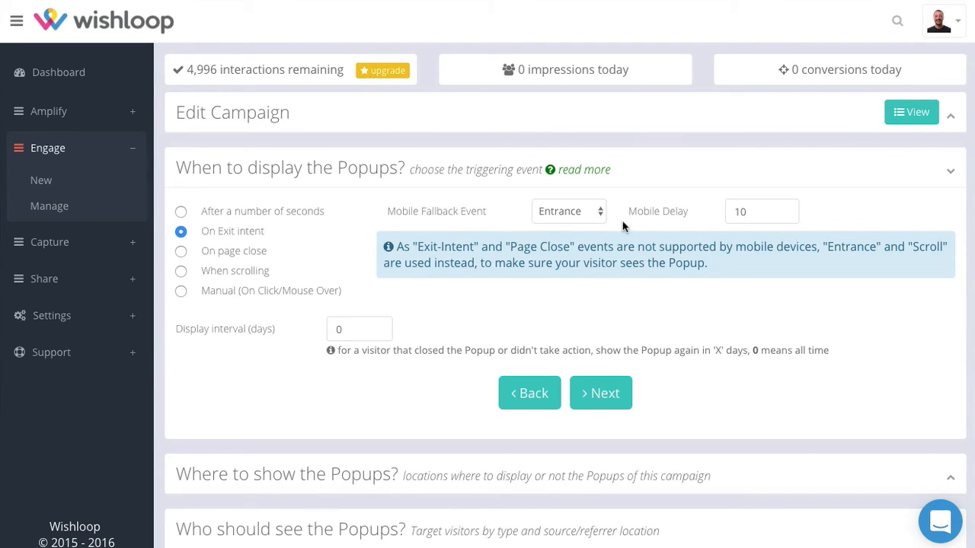
click(587, 213)
click(679, 173)
Step: Compare the settings of the On page close, When scrolling and Manual triggers, finishing on Manual
click(182, 252)
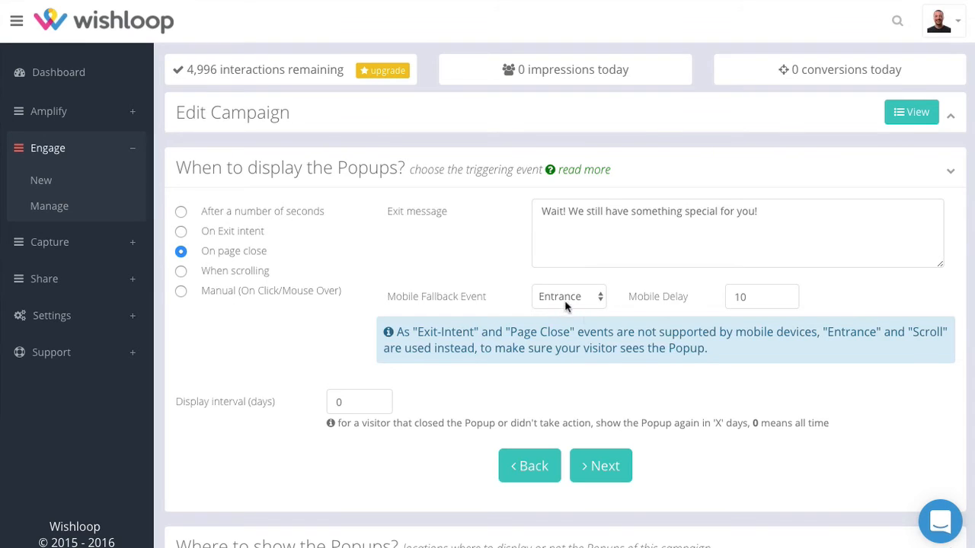
click(181, 272)
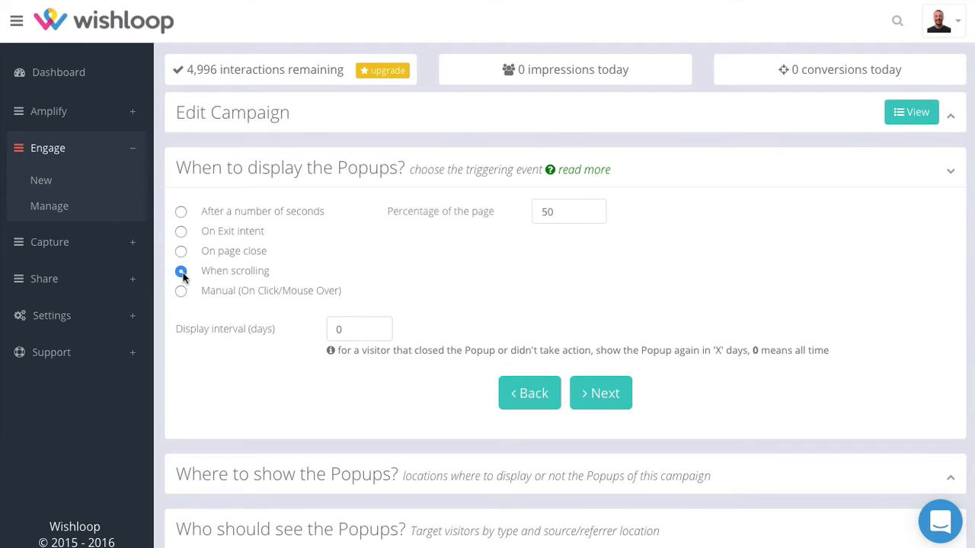
double_click(562, 213)
click(756, 226)
click(181, 292)
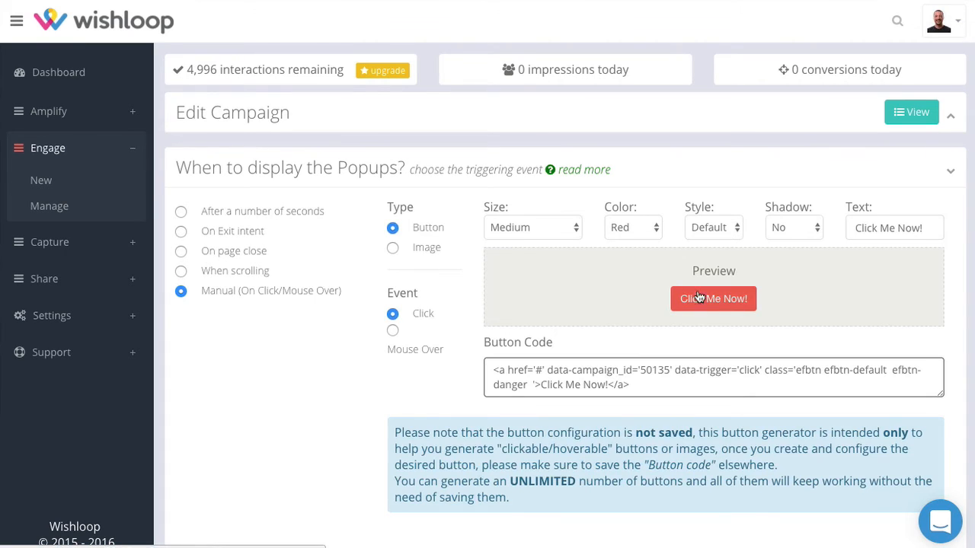
Step: Style the manual trigger button, trying the Large size, then setting its size to Full Width and its color to Green
click(557, 229)
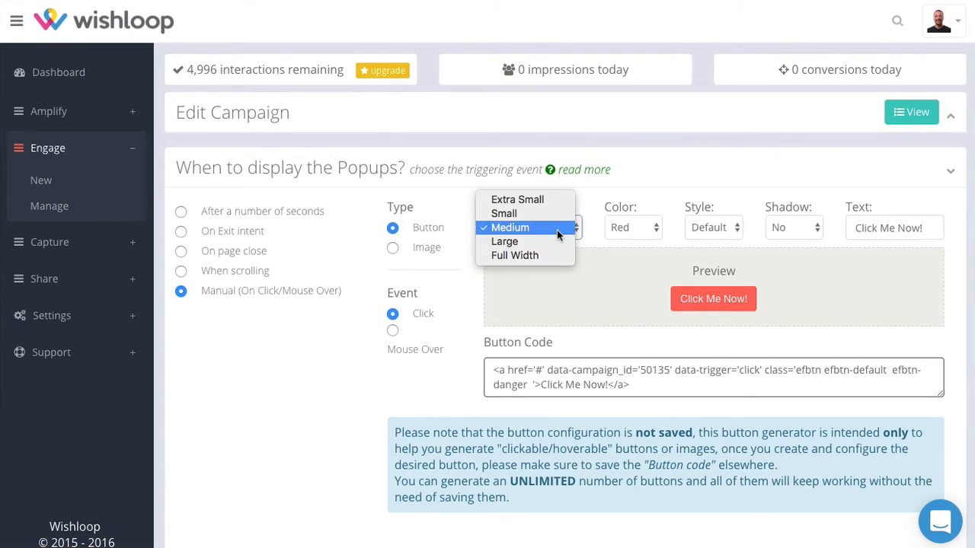
click(544, 242)
click(554, 232)
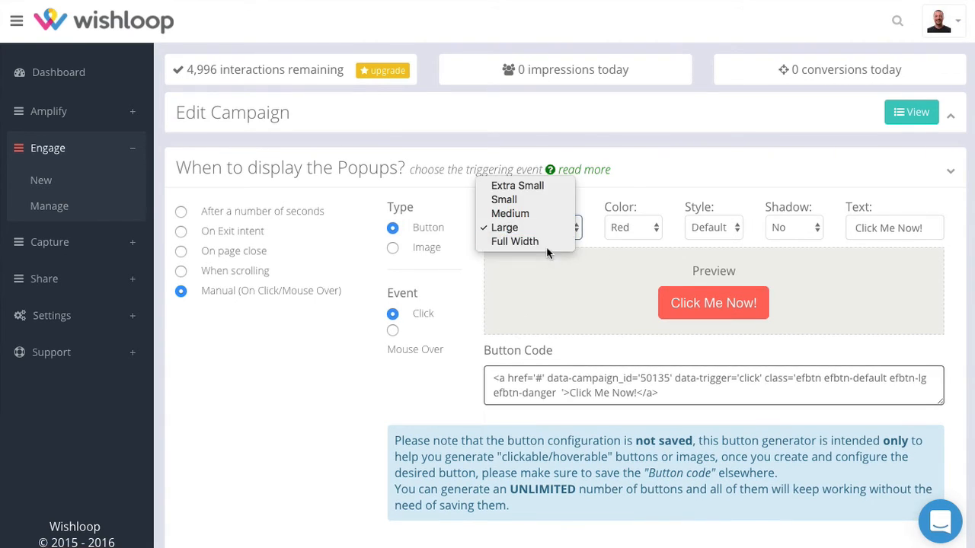
click(515, 241)
click(639, 227)
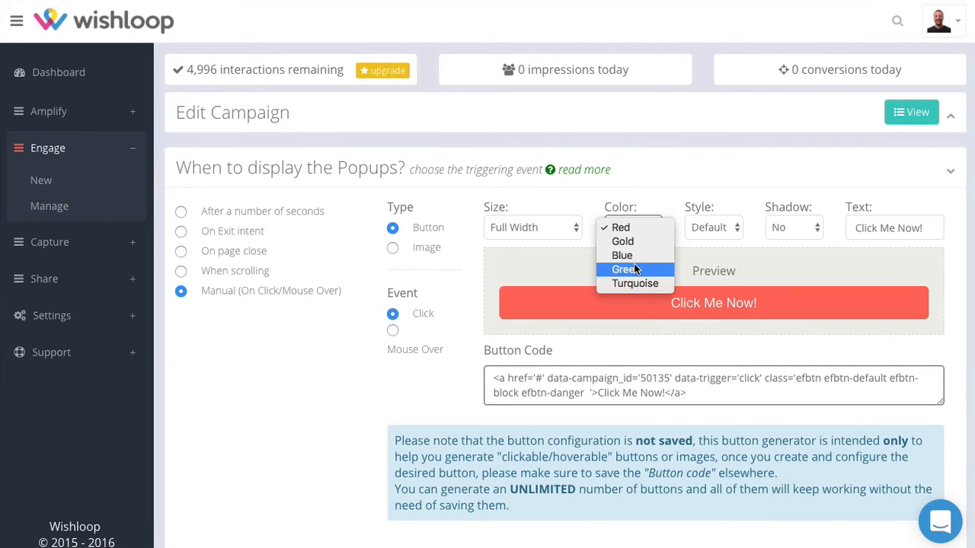
click(639, 268)
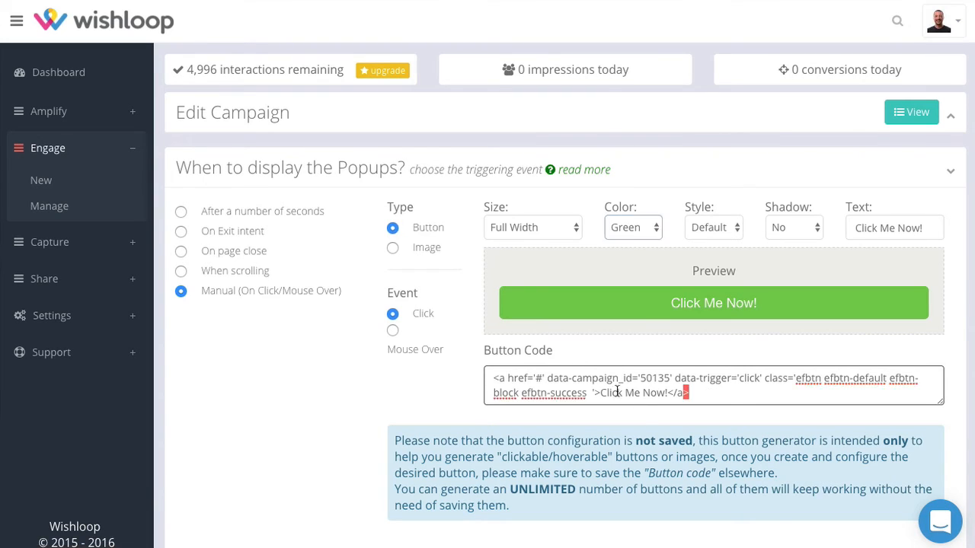
Step: Highlight the generated button code to examine what has to be copied for the manual trigger
drag(682, 391, 447, 371)
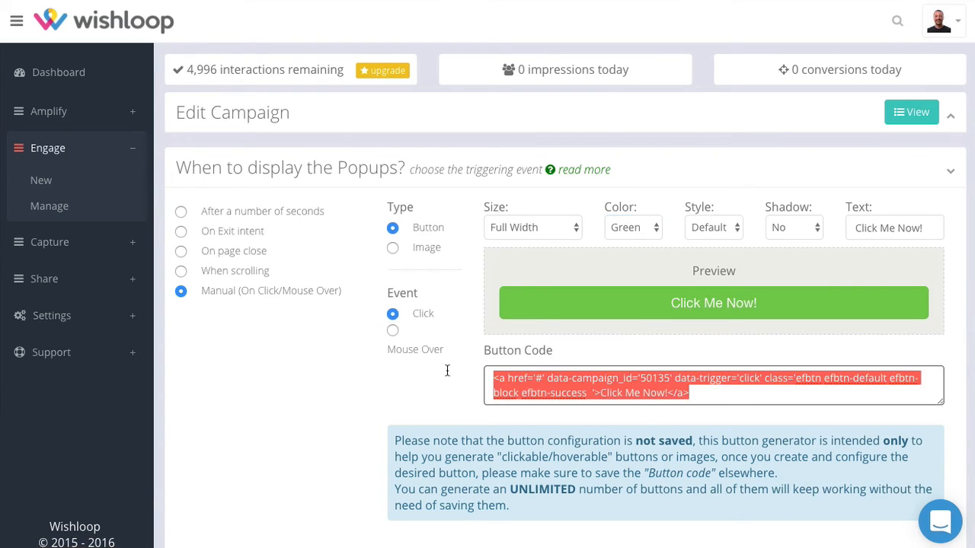
click(316, 379)
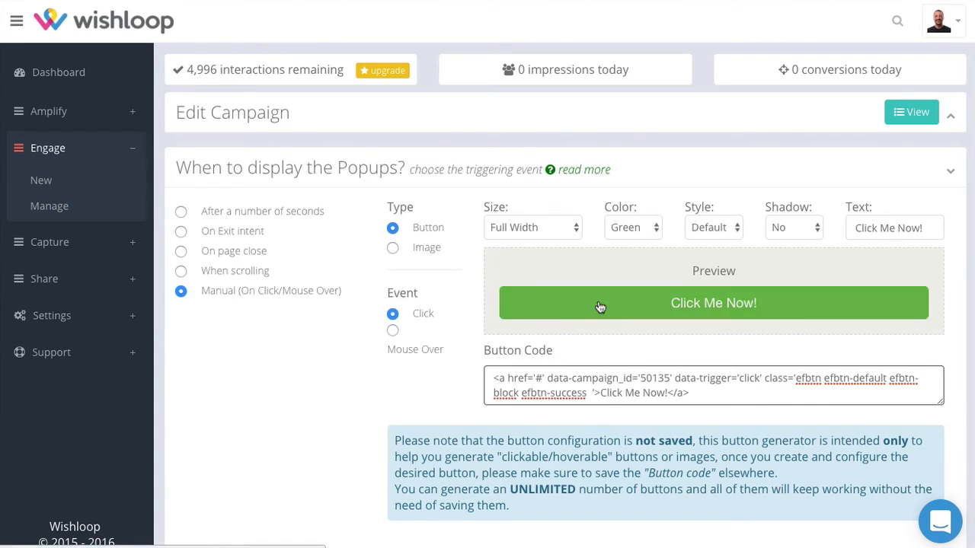
drag(695, 393, 418, 355)
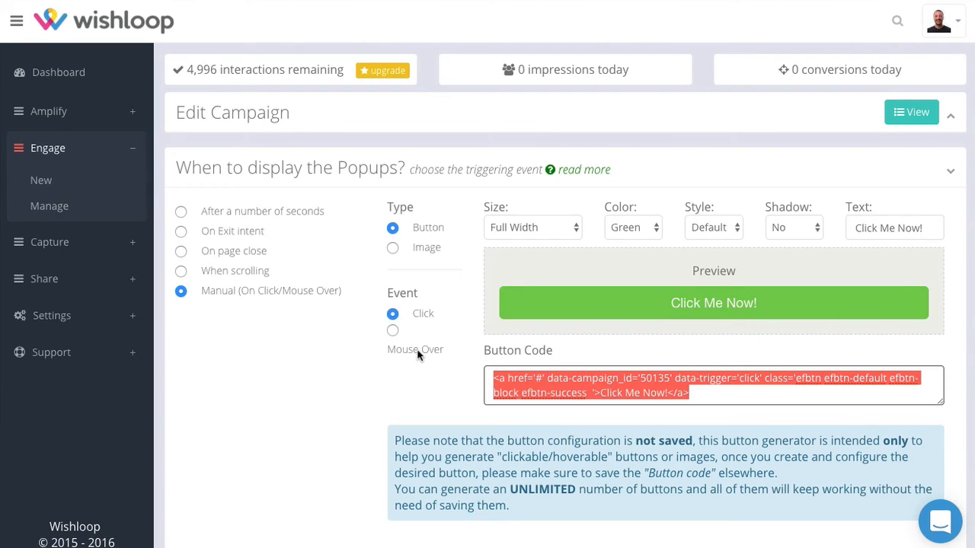
click(292, 400)
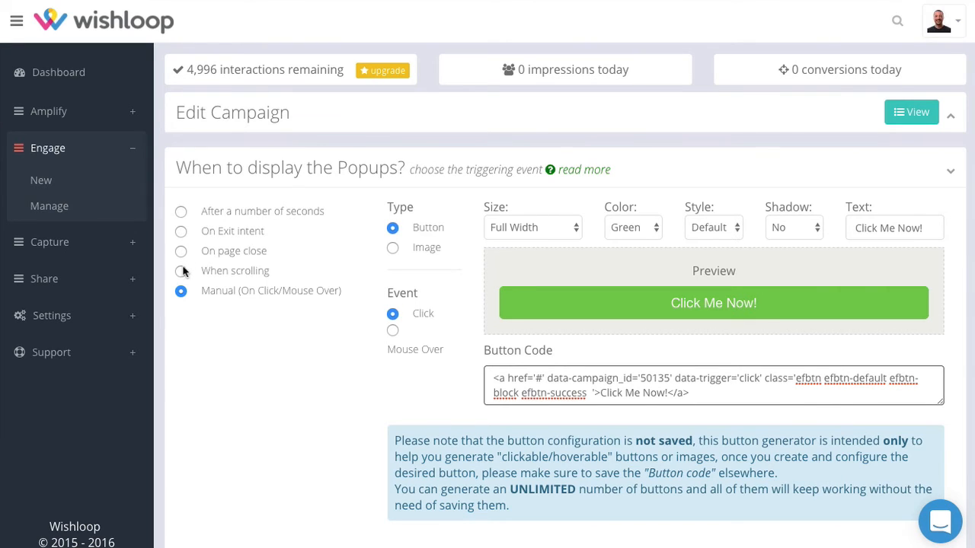
Step: Set the popup to display after 1 second and continue to the page targeting section
click(181, 212)
double_click(545, 212)
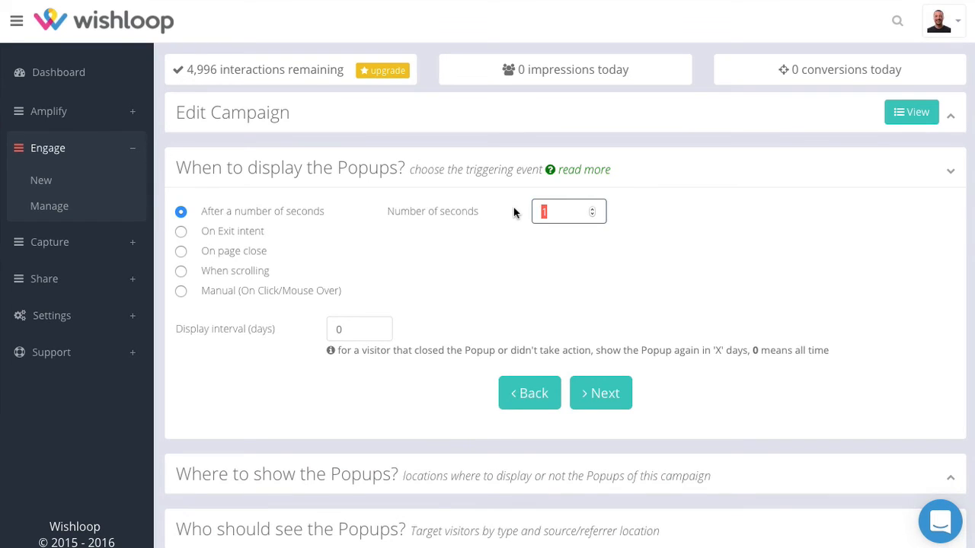
click(554, 328)
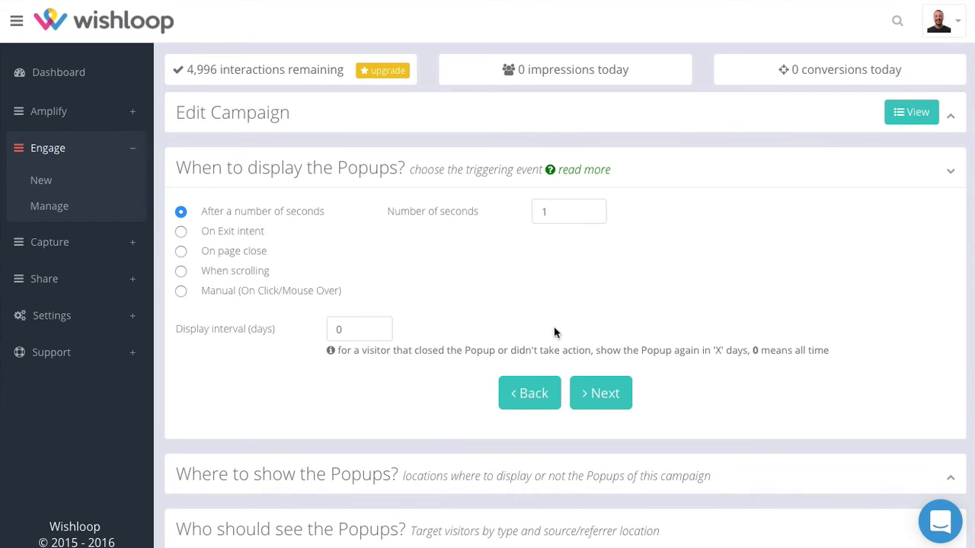
click(629, 398)
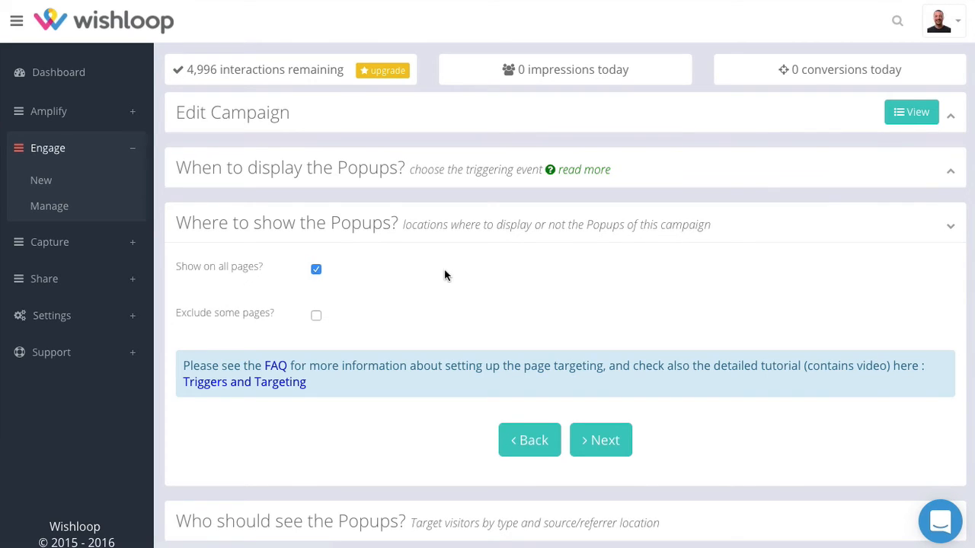
Step: Check the option for excluding page URLs, keep the popup on all pages without exclusions, and continue to visitor targeting
click(316, 315)
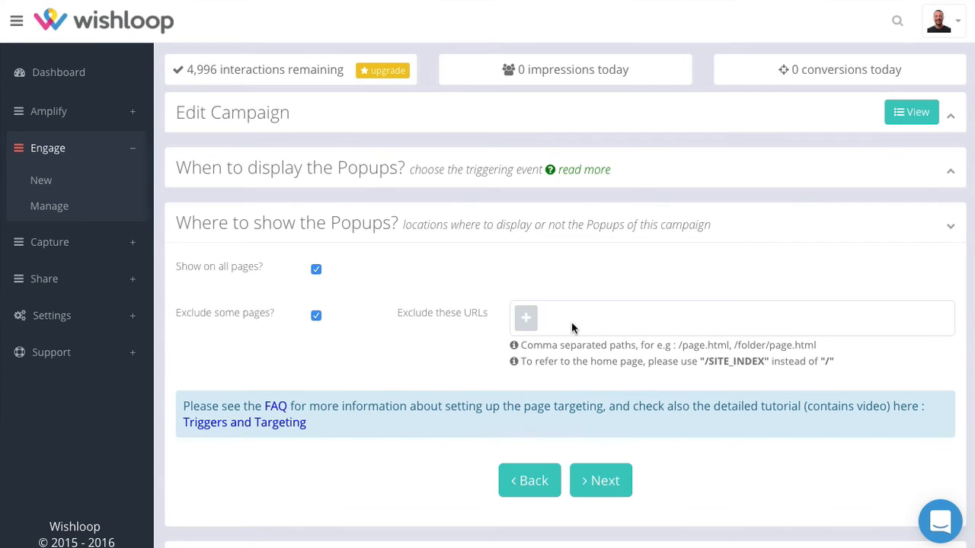
click(316, 315)
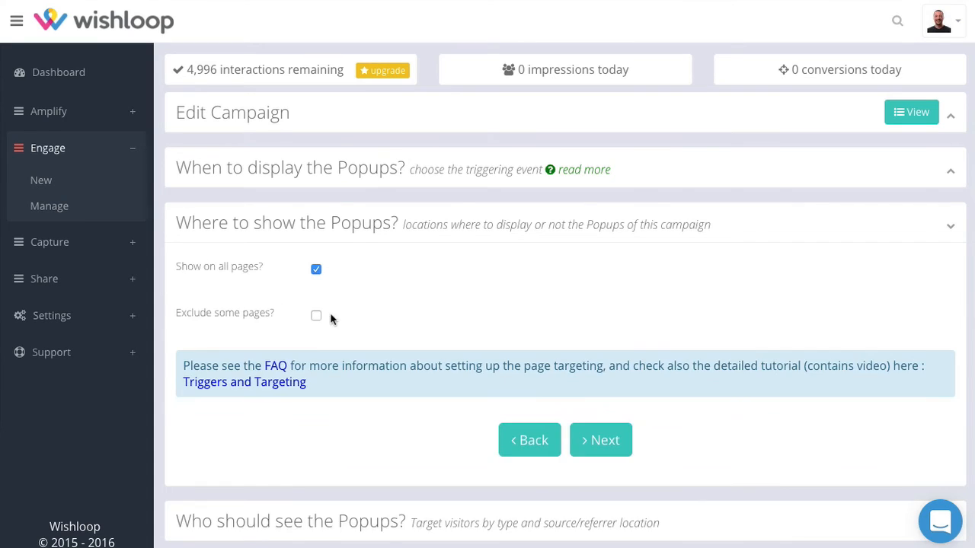
click(613, 446)
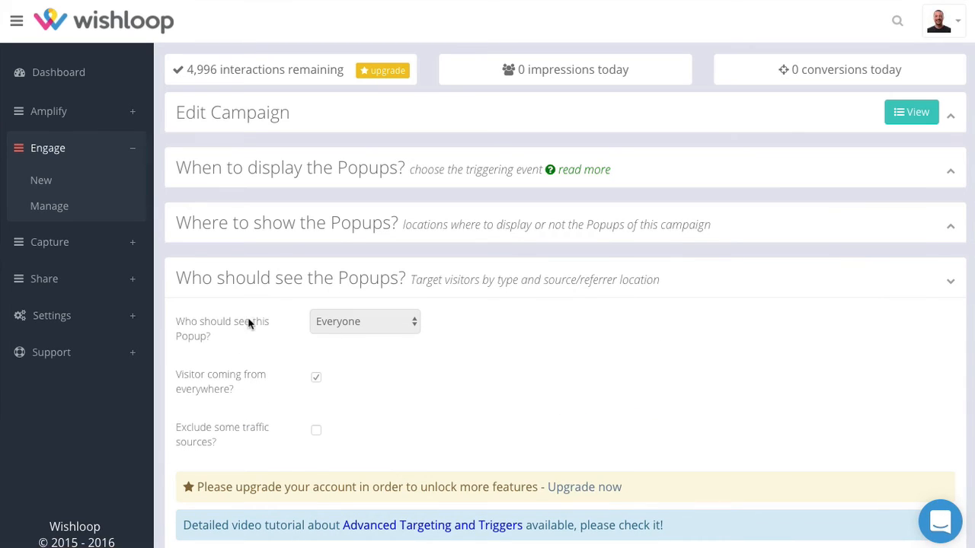
Step: Review the visitor targeting options, leave them set to Everyone from all sources, and save the Demo 2 campaign
scroll(449, 304, down, 2)
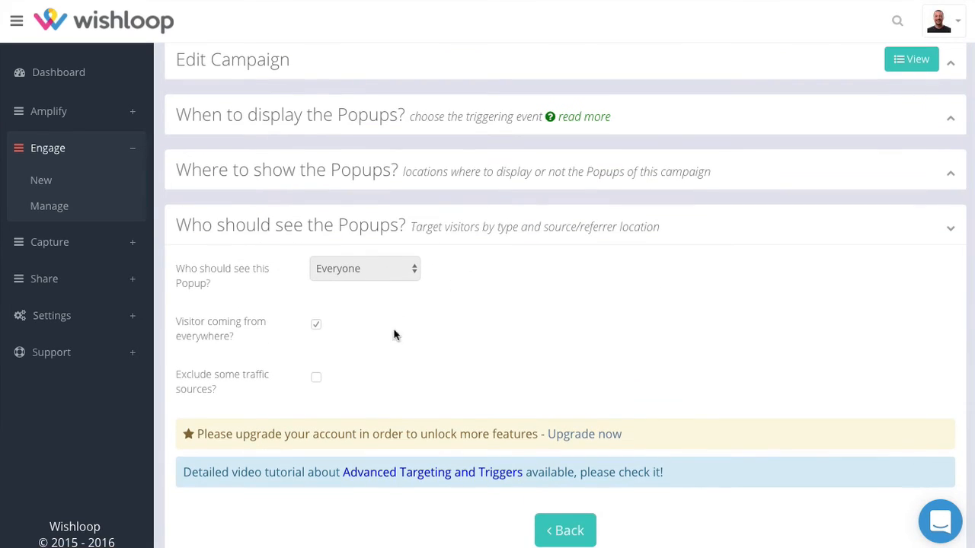
drag(233, 435, 463, 444)
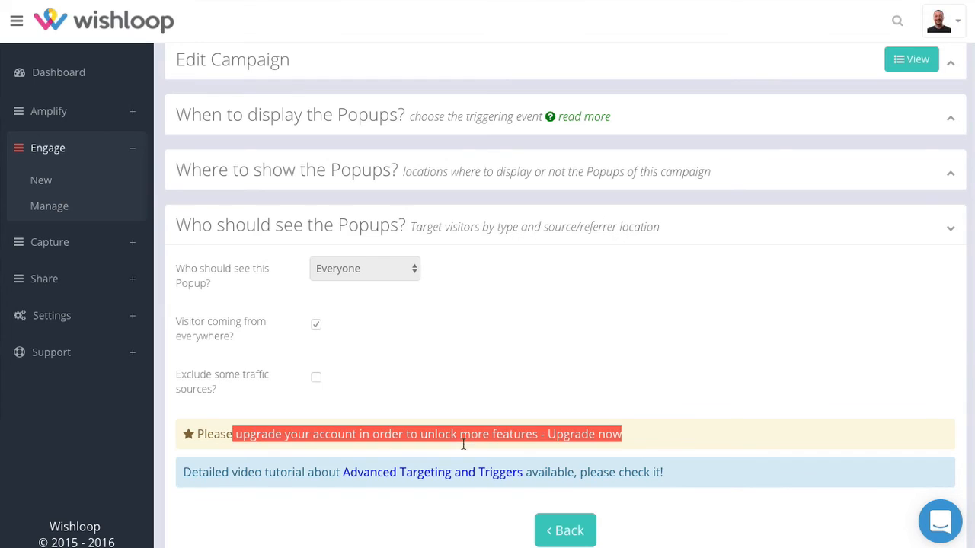
click(505, 374)
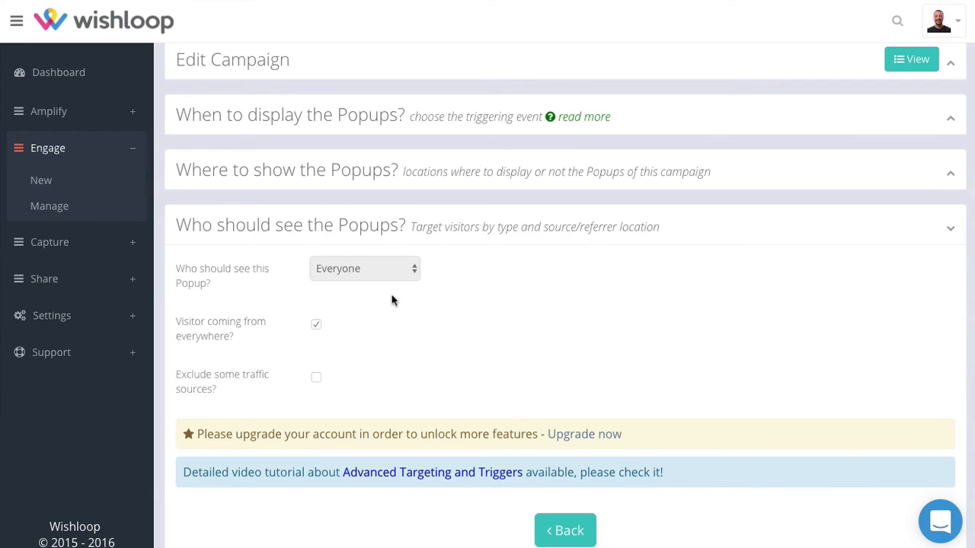
scroll(361, 285, up, 1)
scroll(394, 315, down, 2)
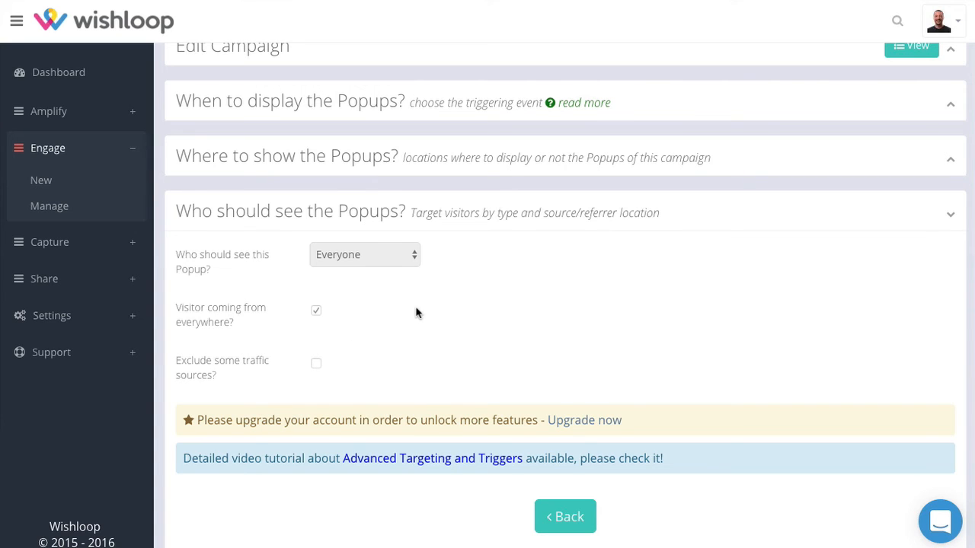
scroll(416, 311, down, 3)
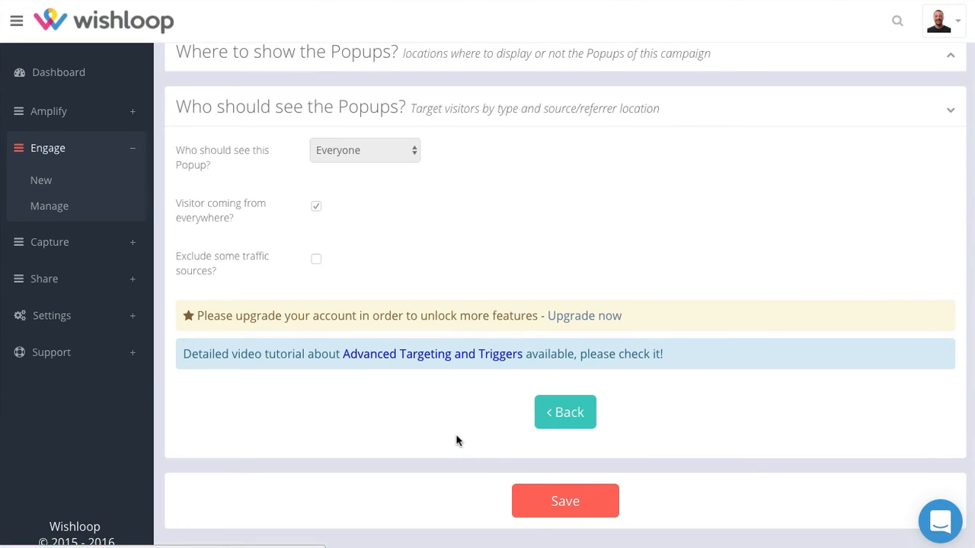
scroll(457, 438, up, 1)
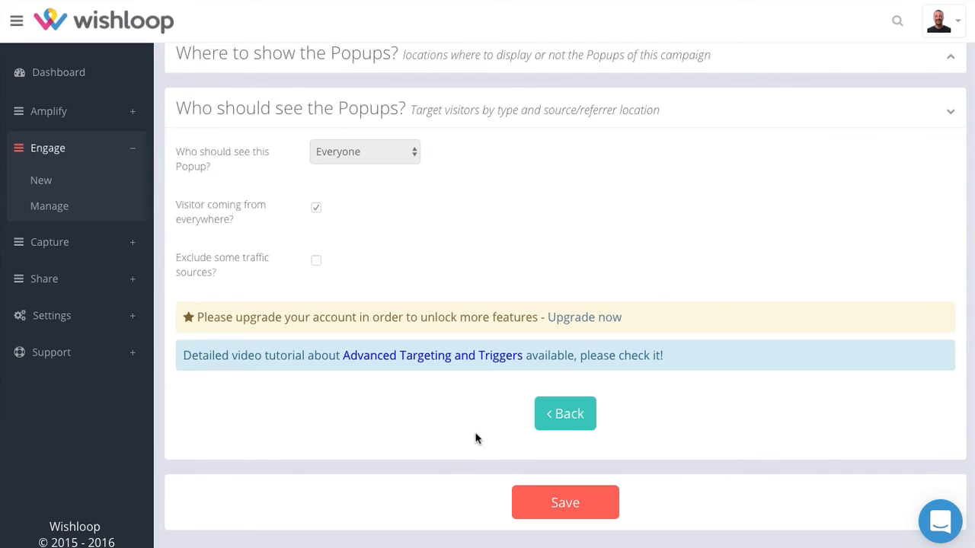
click(566, 505)
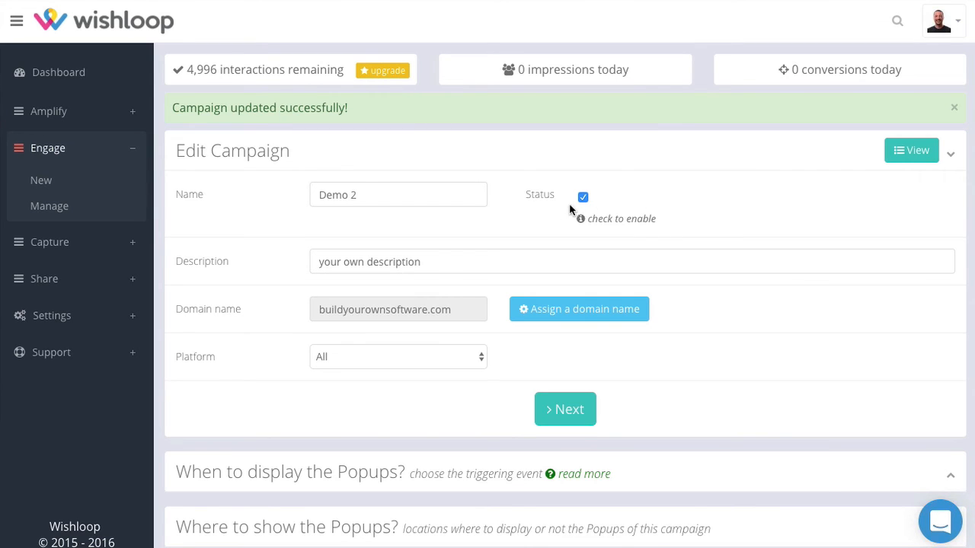
Step: Test the live popup on the Build Your Own Software site by choosing Sooner, and close the popup
key(super+t)
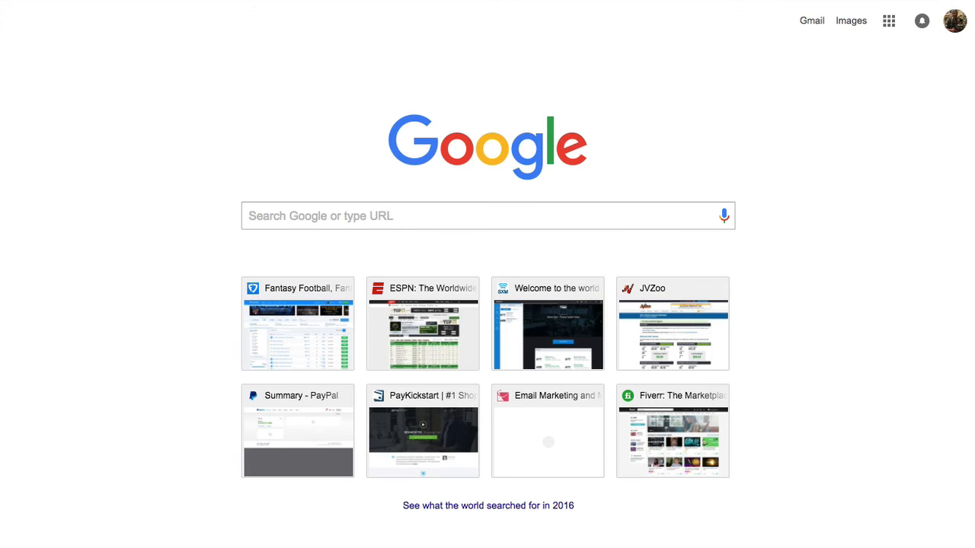
key(super+w)
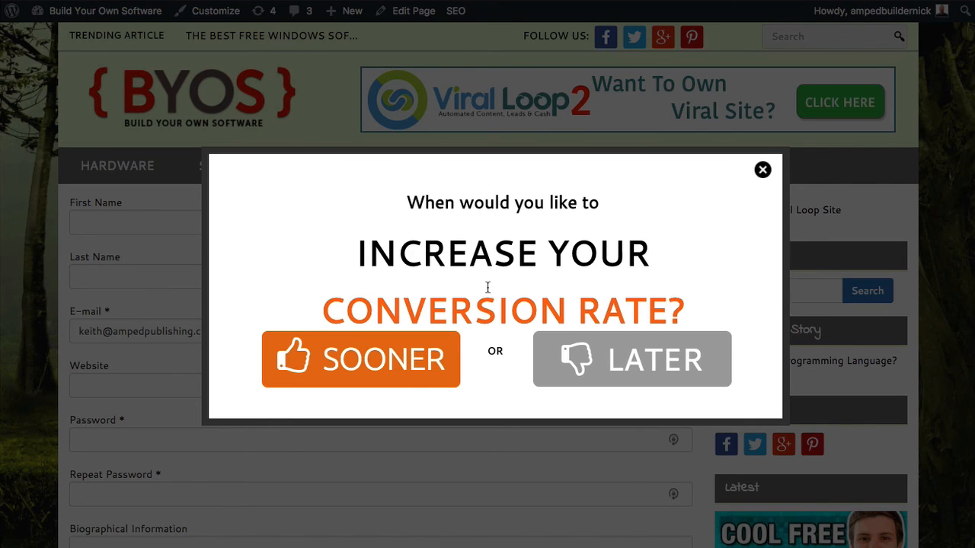
click(359, 362)
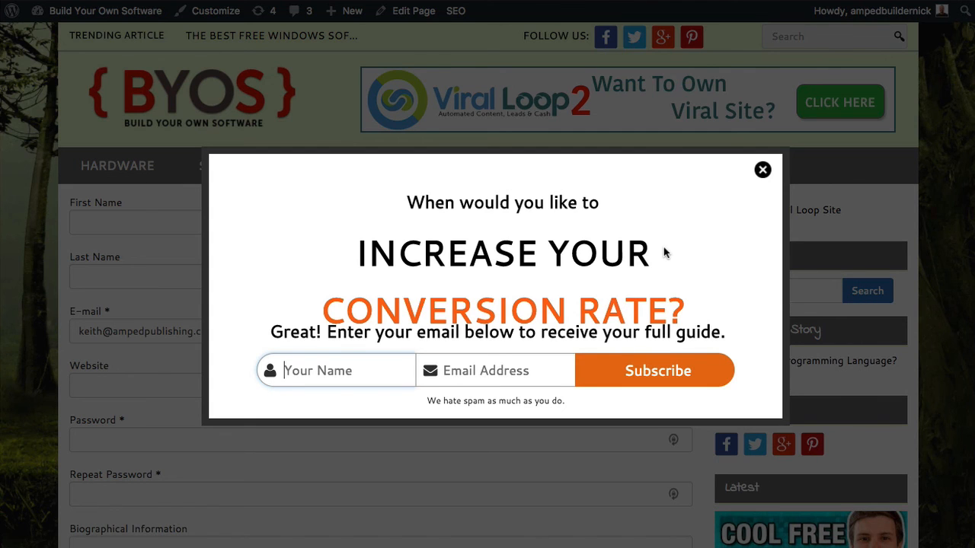
click(762, 169)
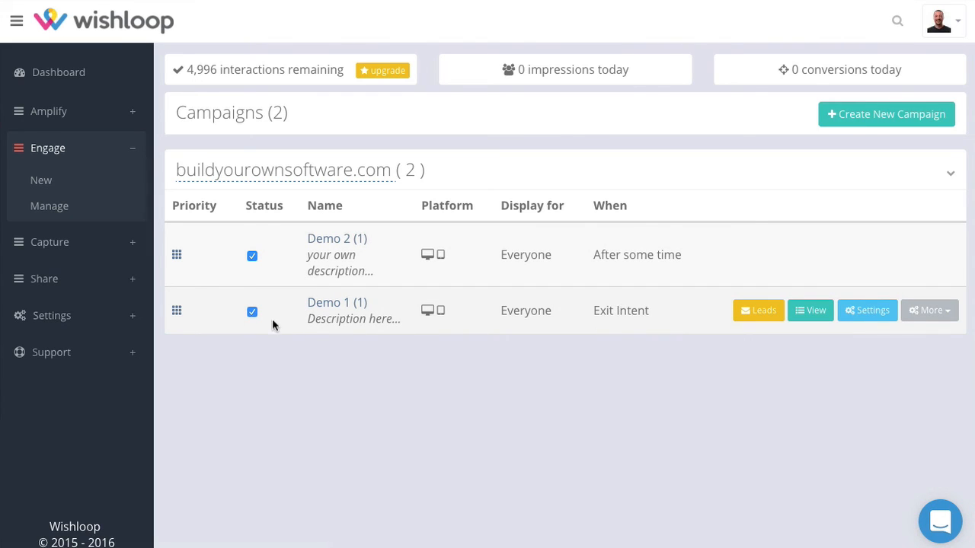
Step: Disable the Demo 1 campaign and review the popup statistics and analytics chart of the Demo 2 campaign
click(252, 312)
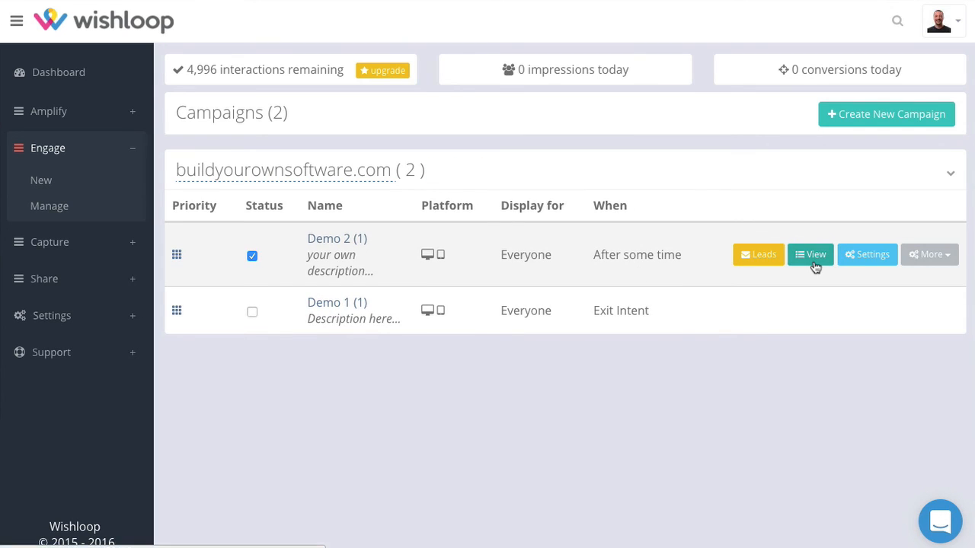
click(814, 259)
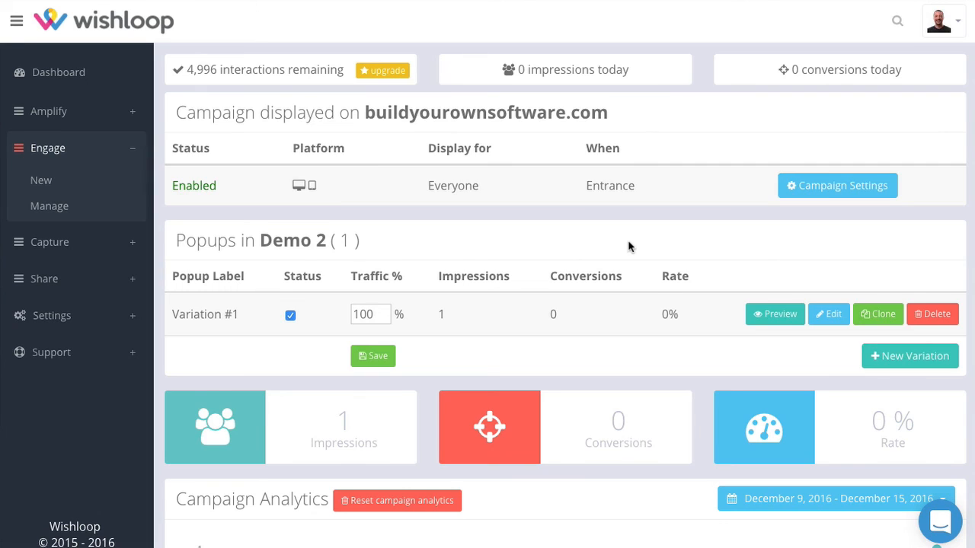
scroll(631, 251, down, 2)
scroll(810, 272, down, 3)
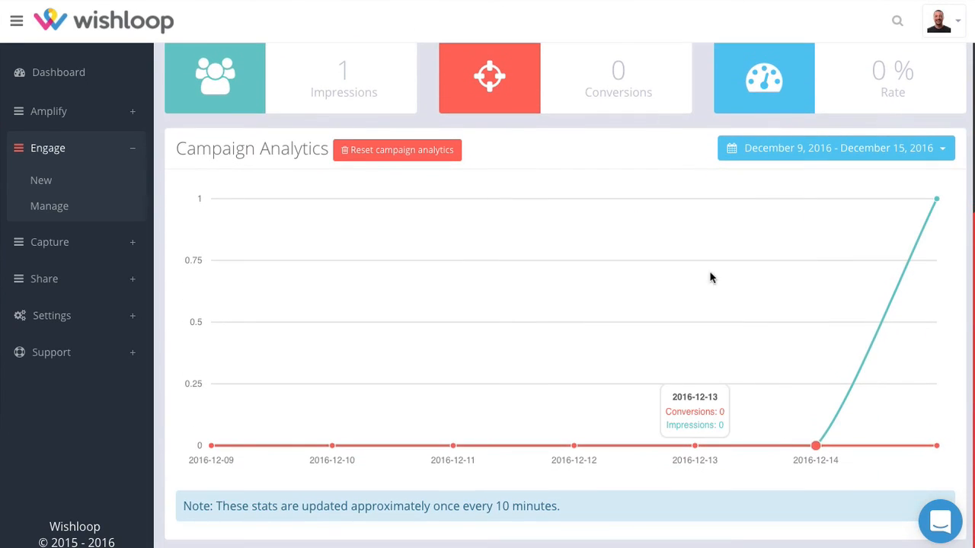
scroll(493, 316, up, 5)
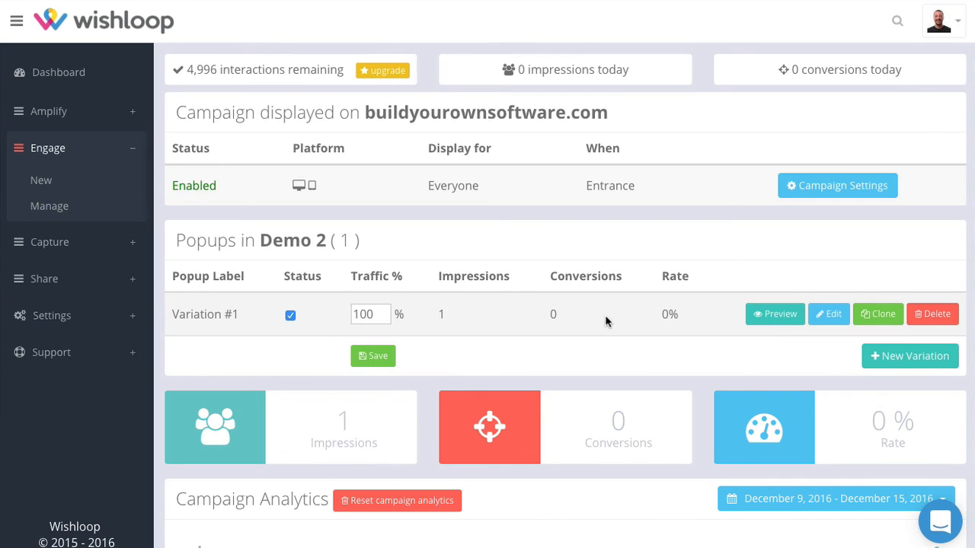
Step: Start a new popup variation for the Demo 2 campaign and browse the popular designs
click(870, 355)
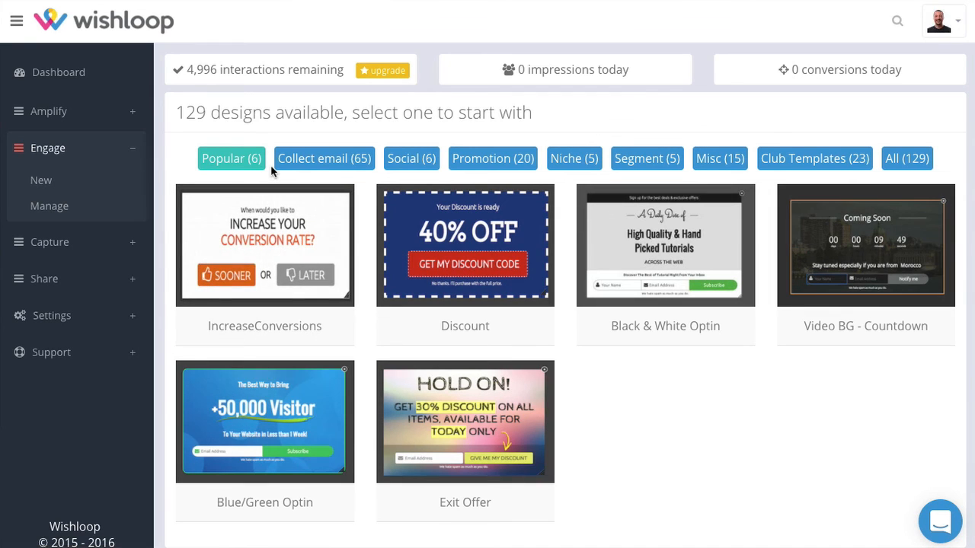
scroll(259, 157, down, 1)
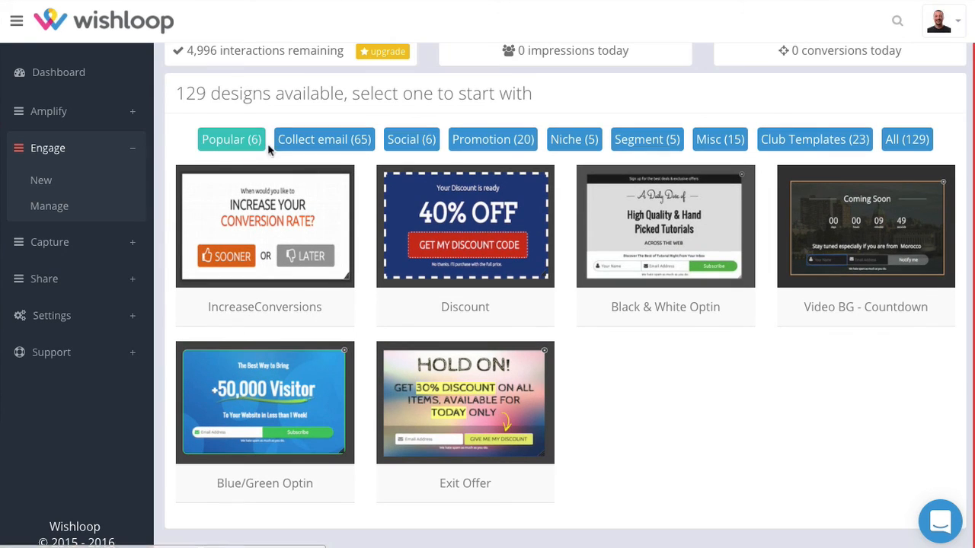